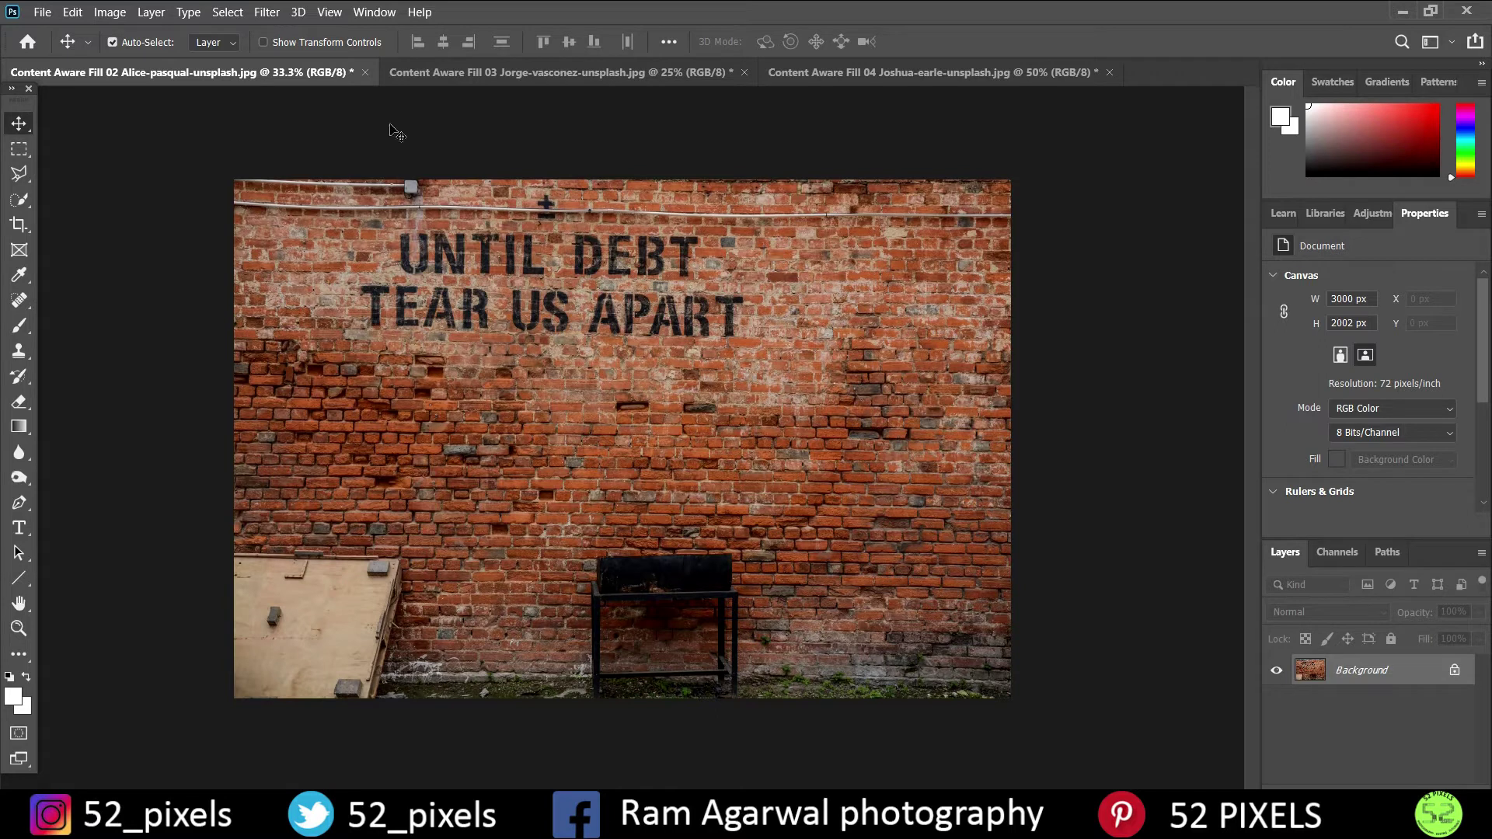
# - Make a rectangular marquee selection around the two-line lettering "UNTIL DEBT TEAR US APART" on the brick wall
pyautogui.click(19, 150)
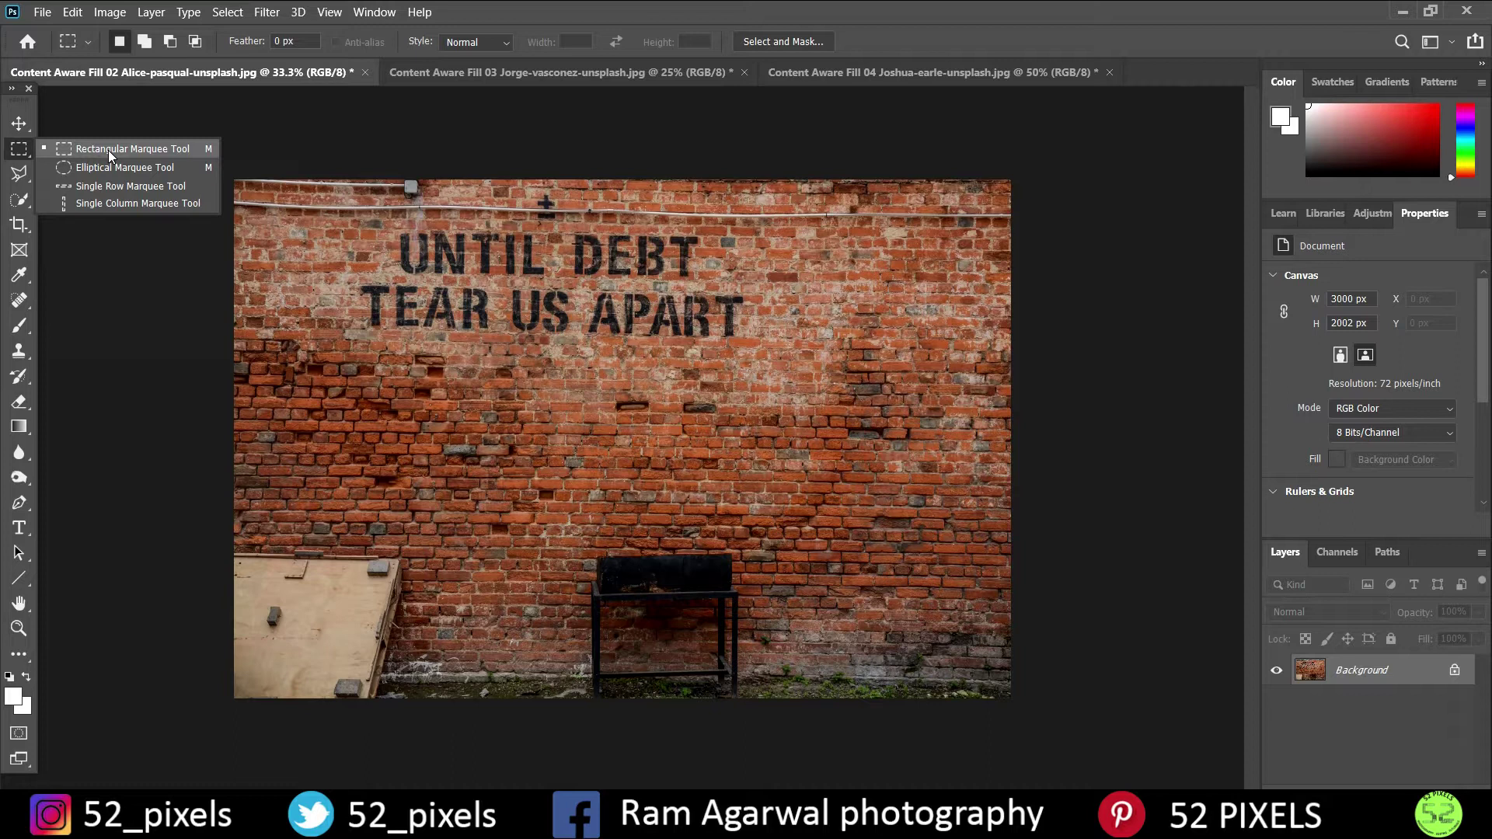
pyautogui.click(109, 153)
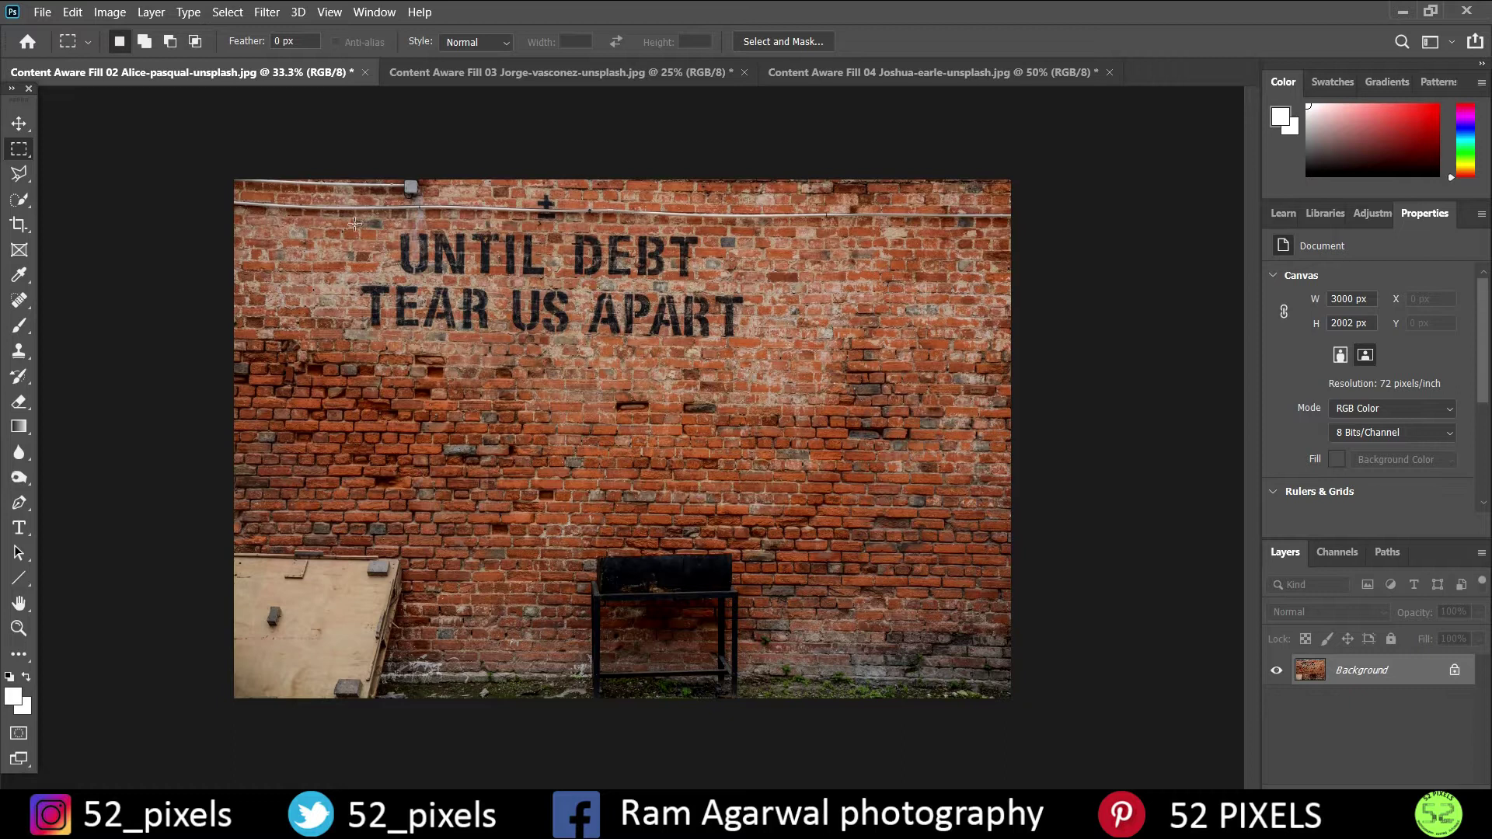
pyautogui.moveTo(353, 226); pyautogui.dragTo(744, 340)
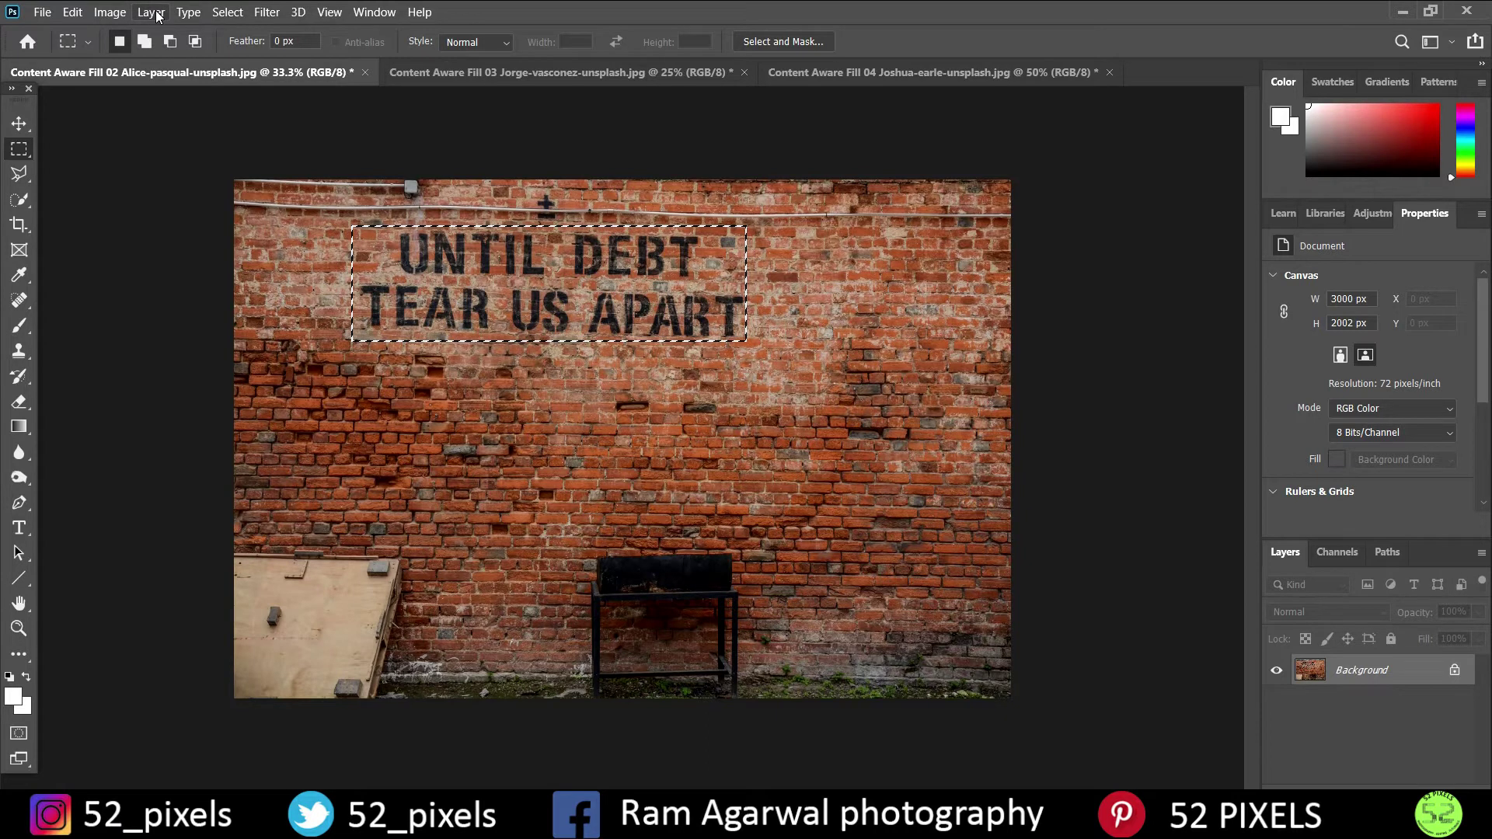
# - Fill the selected lettering using Content-Aware contents in Normal mode at 100% opacity, and deselect it
pyautogui.click(74, 12)
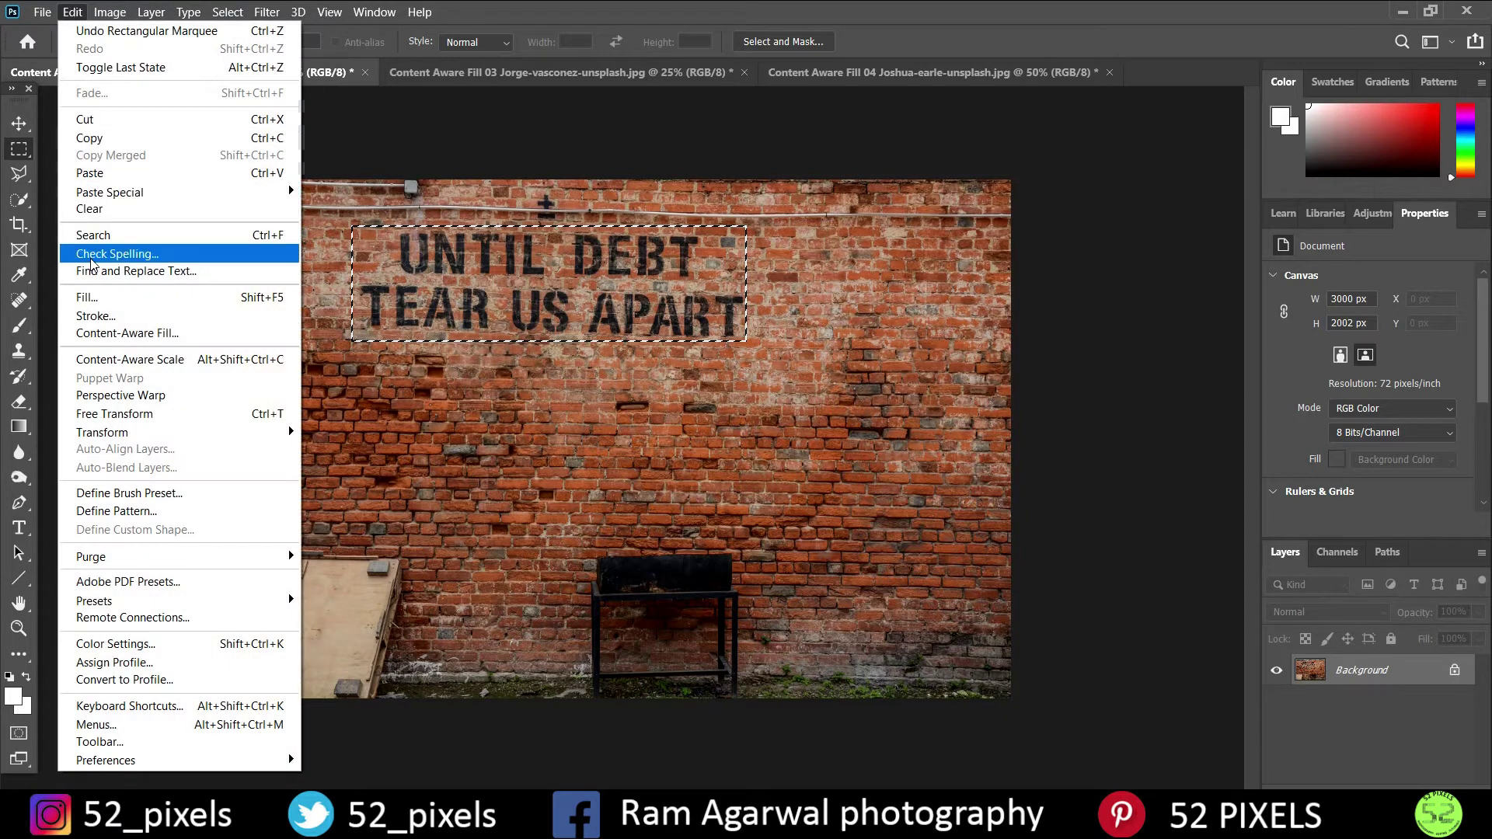
pyautogui.click(108, 301)
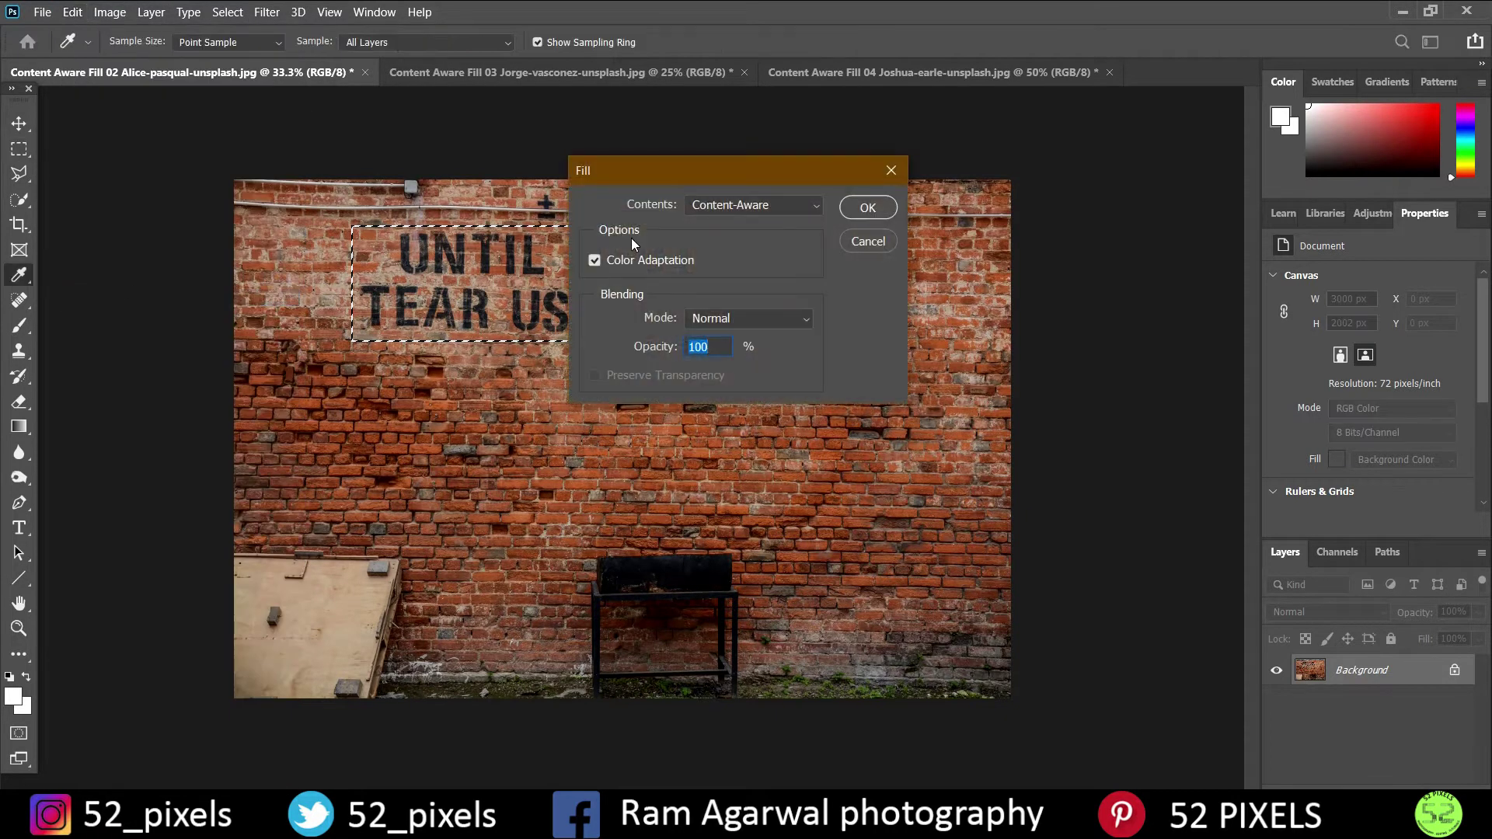
pyautogui.click(729, 207)
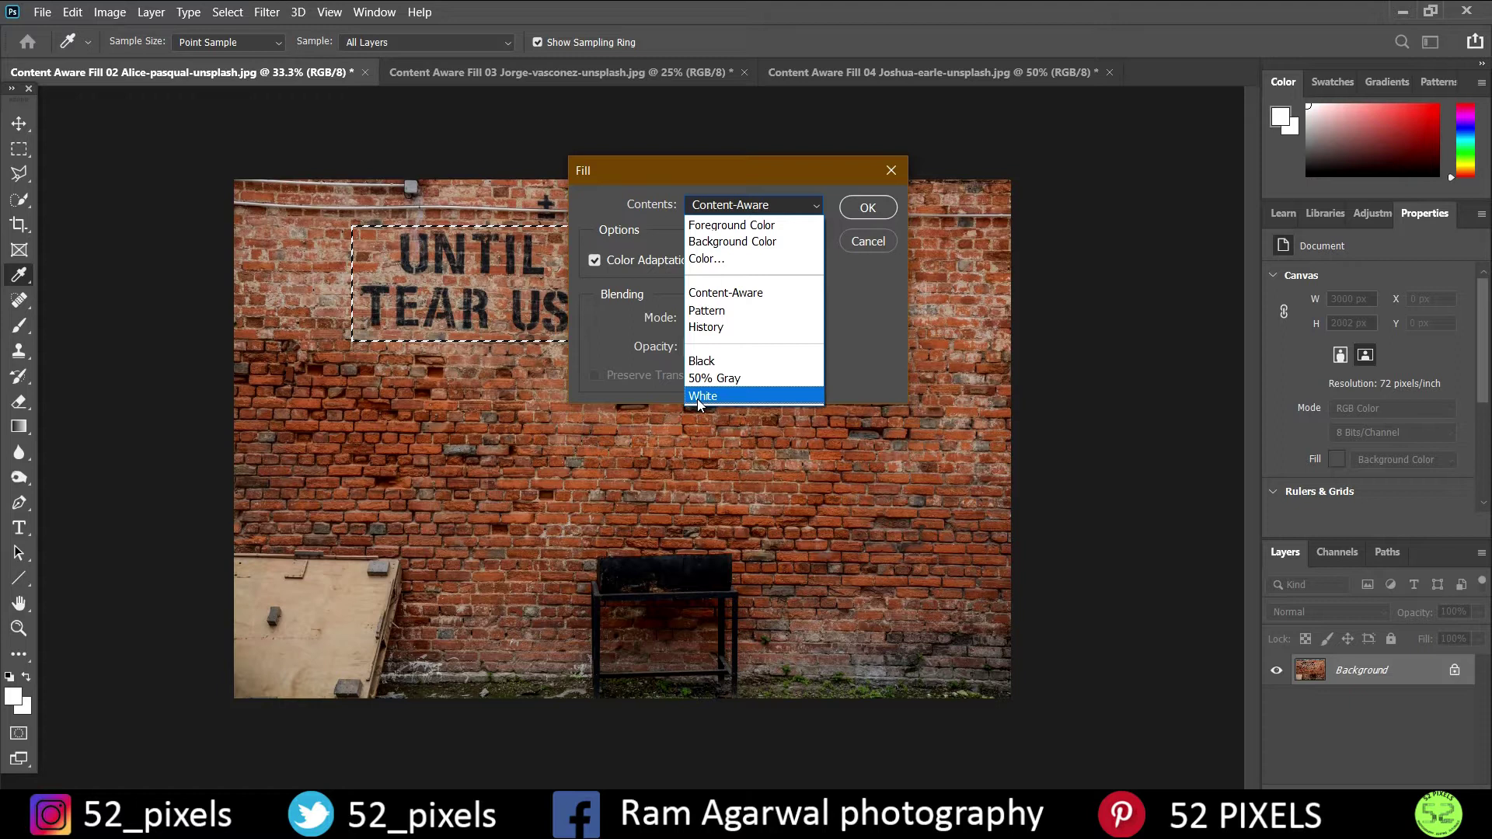
pyautogui.click(727, 297)
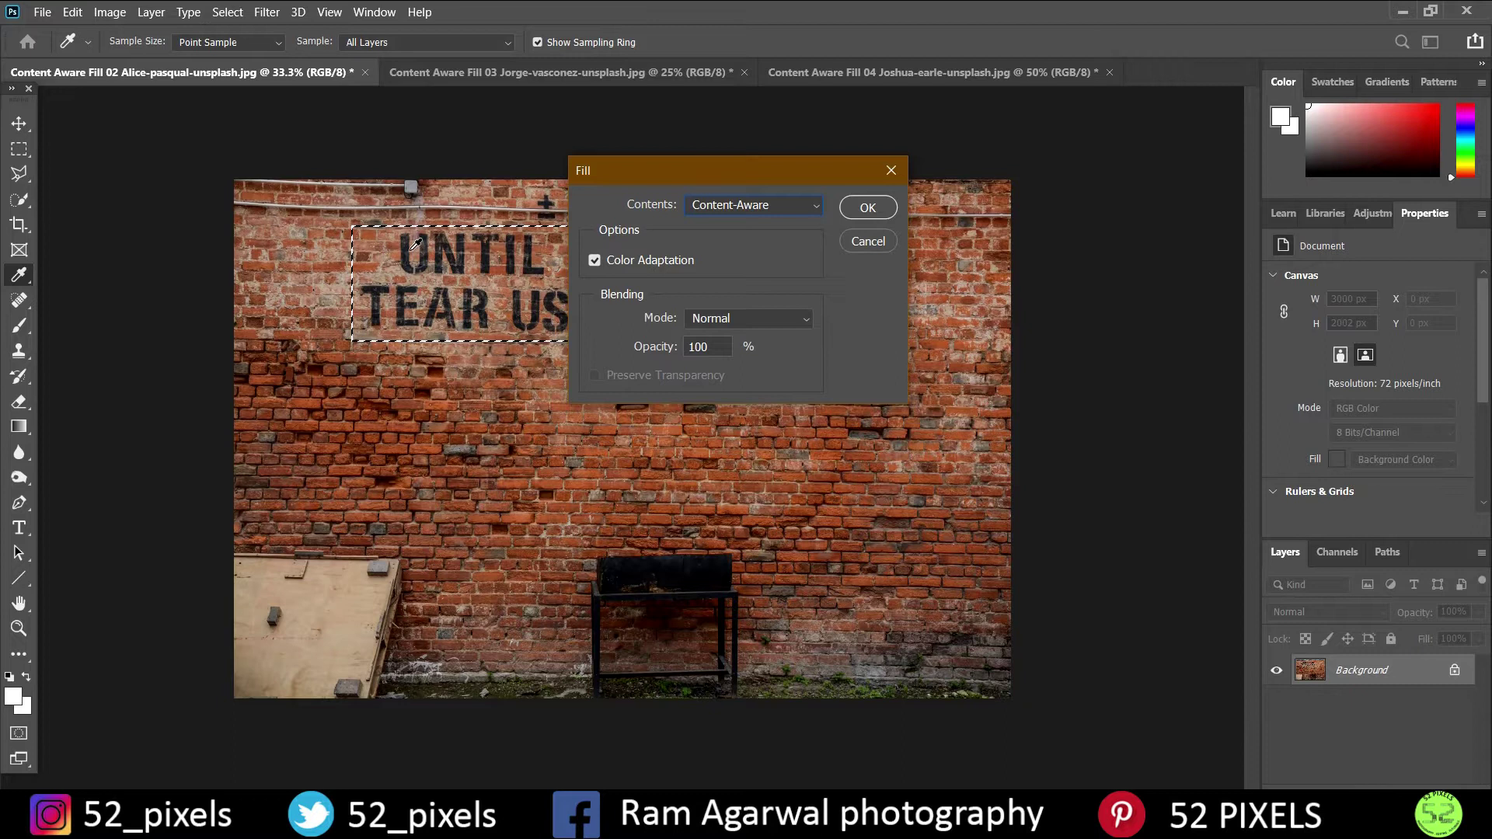
pyautogui.click(857, 217)
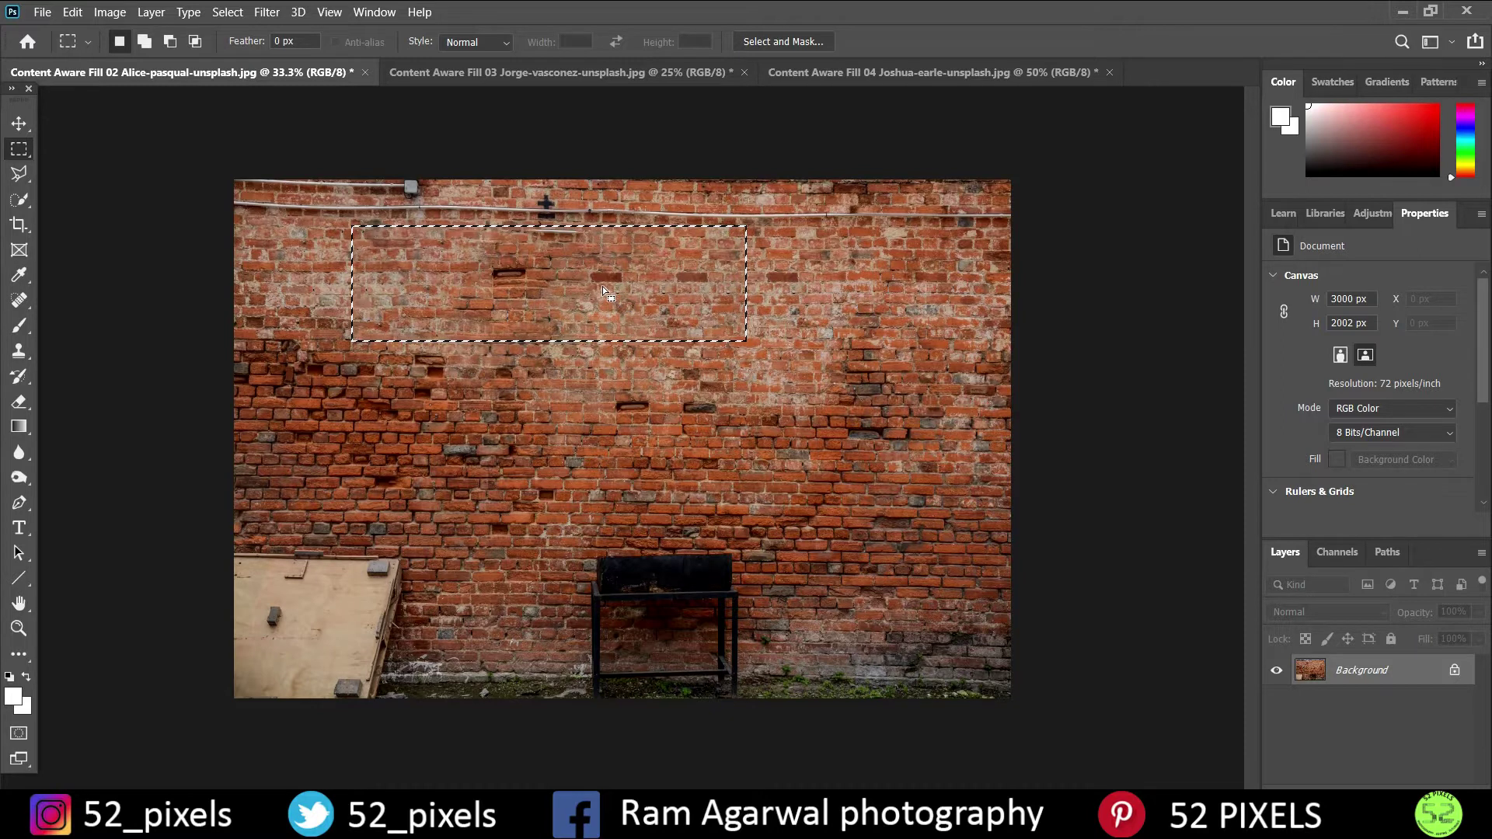
pyautogui.click(228, 12)
pyautogui.click(261, 49)
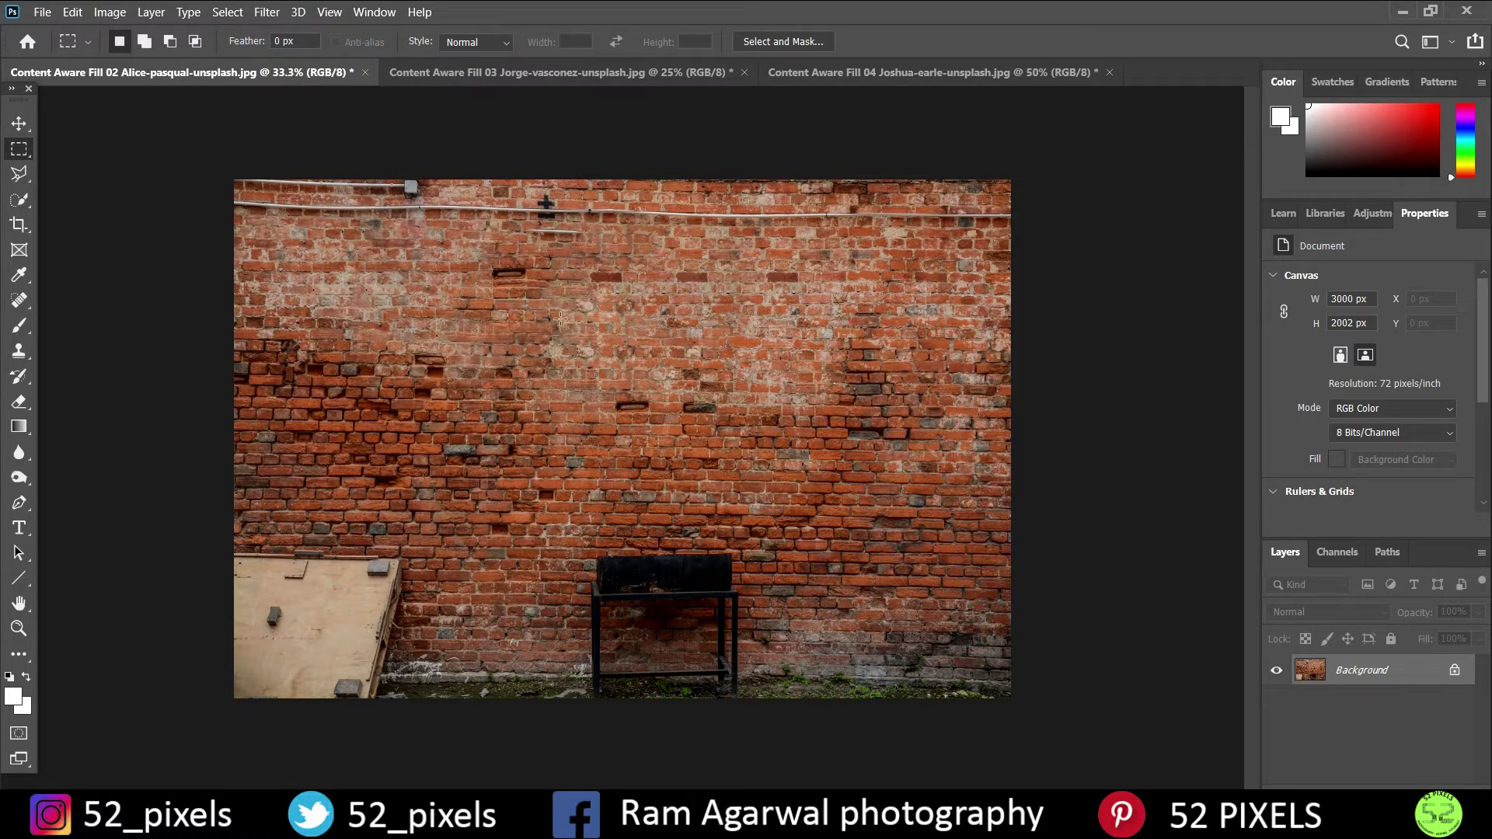
# - Switch to the Content Aware Fill 03 image and activate the Polygonal Lasso tool for the man walking past the door
pyautogui.click(559, 71)
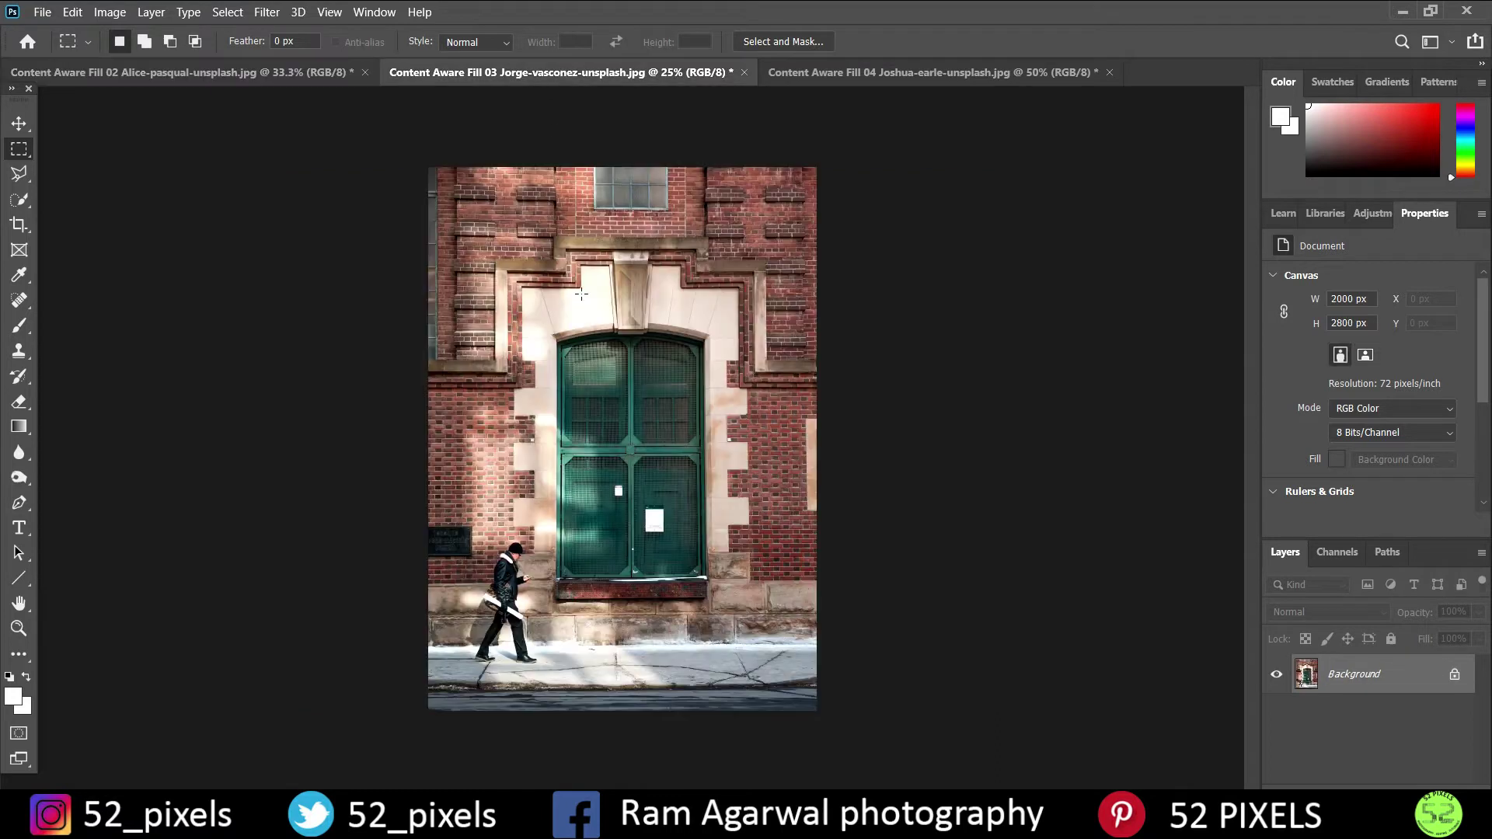
pyautogui.hotkey('ctrl', '+')
pyautogui.hotkey('ctrl', '+')
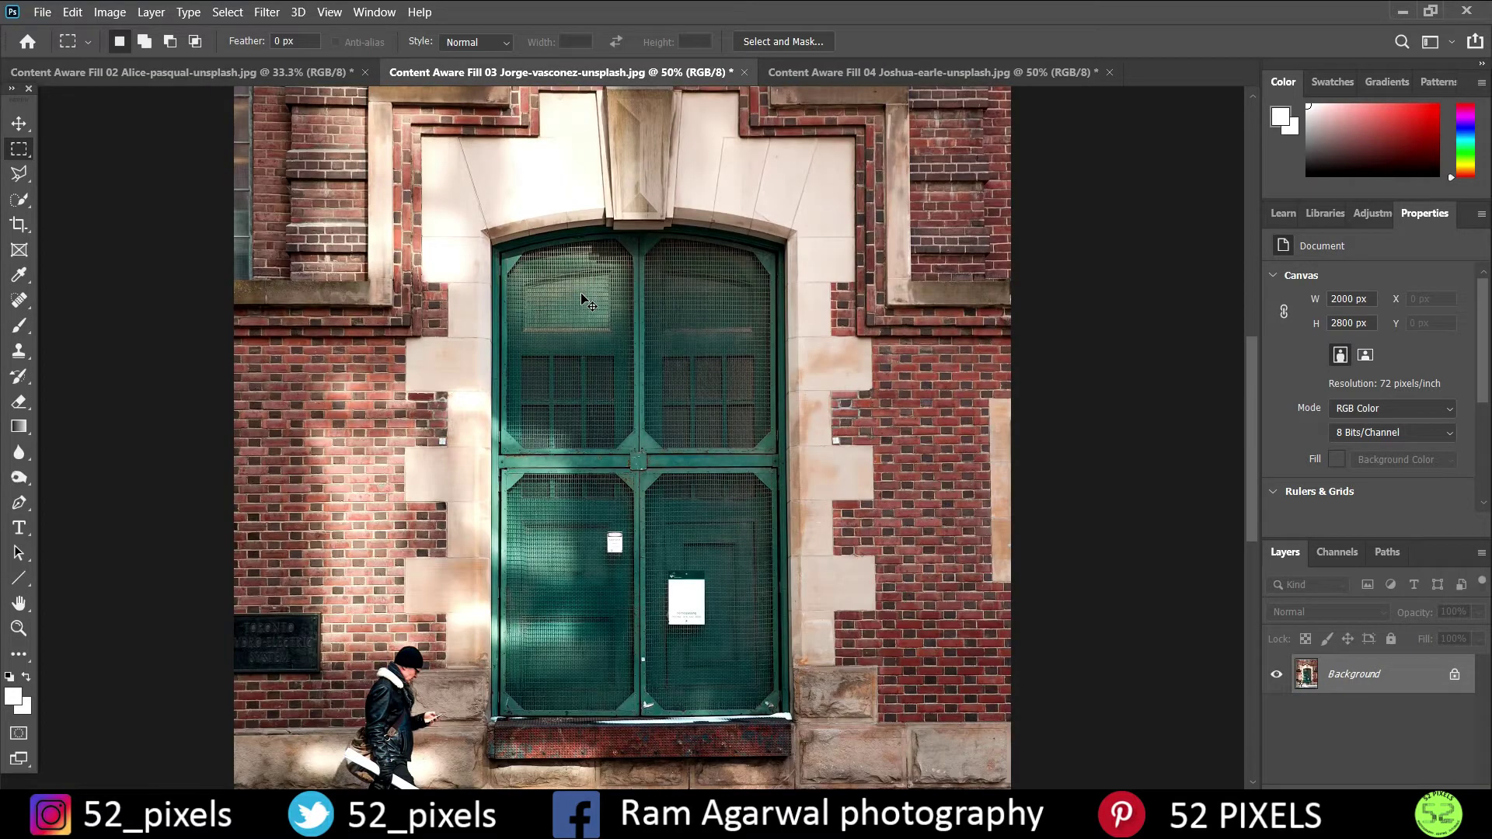
pyautogui.hotkey('ctrl', '+')
pyautogui.scroll(-5, 583, 298)
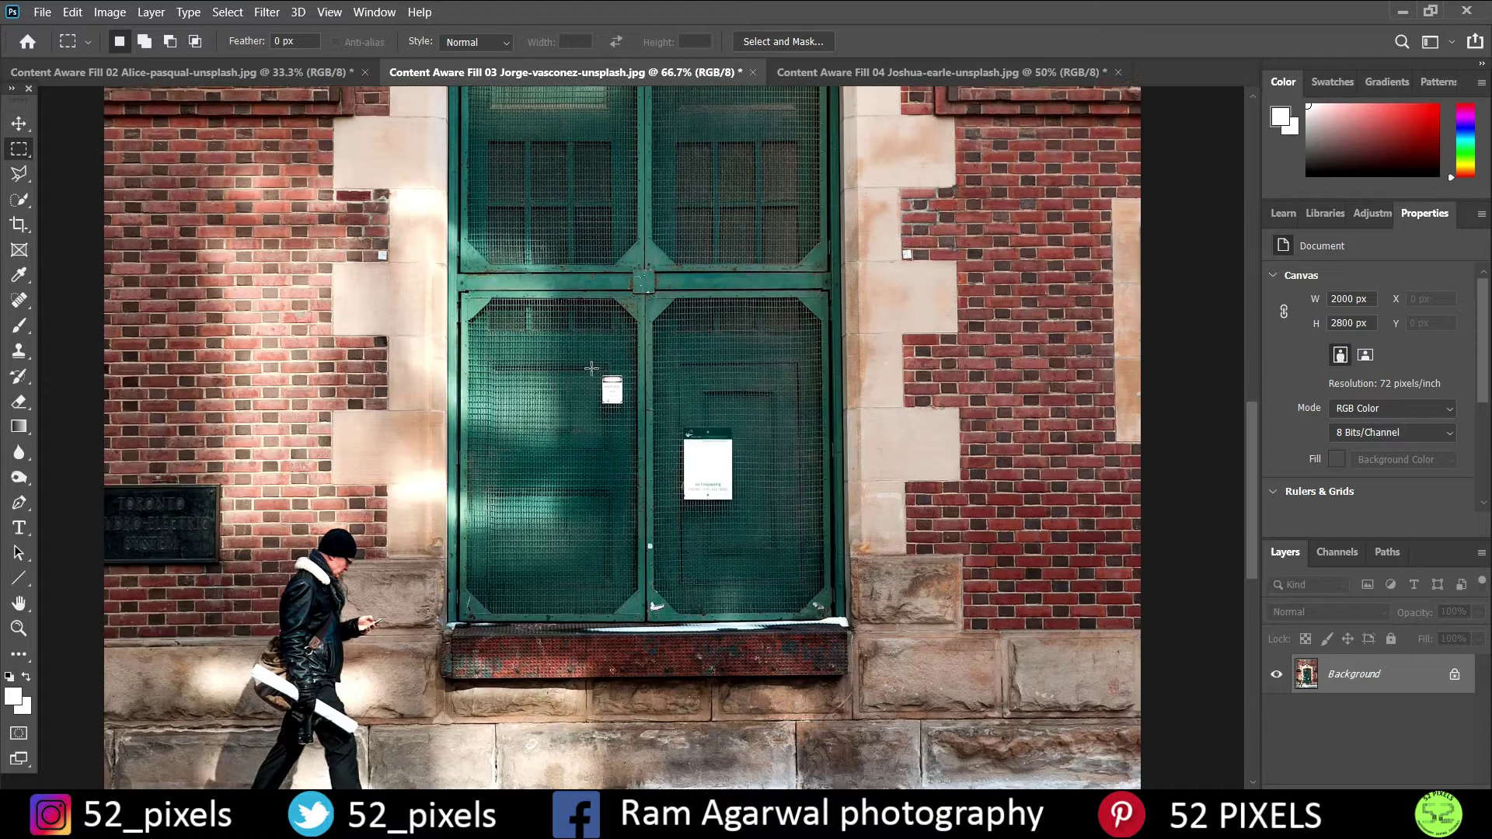
pyautogui.hotkey('ctrl', '-')
pyautogui.hotkey('ctrl', '-')
pyautogui.hotkey('ctrl', '-')
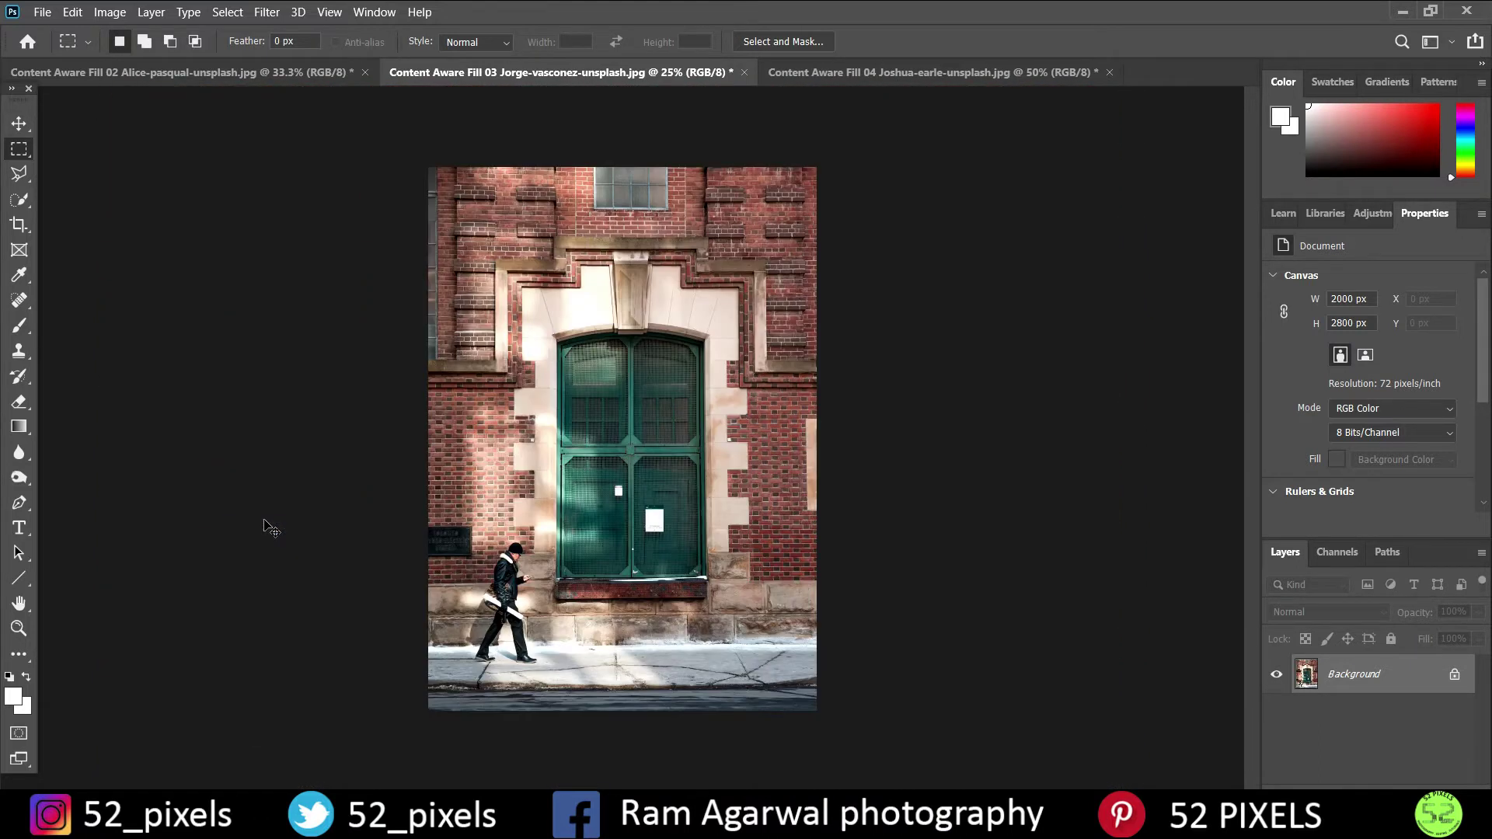
pyautogui.hotkey('ctrl', '+')
pyautogui.hotkey('ctrl', '+')
pyautogui.hotkey('ctrl', '+')
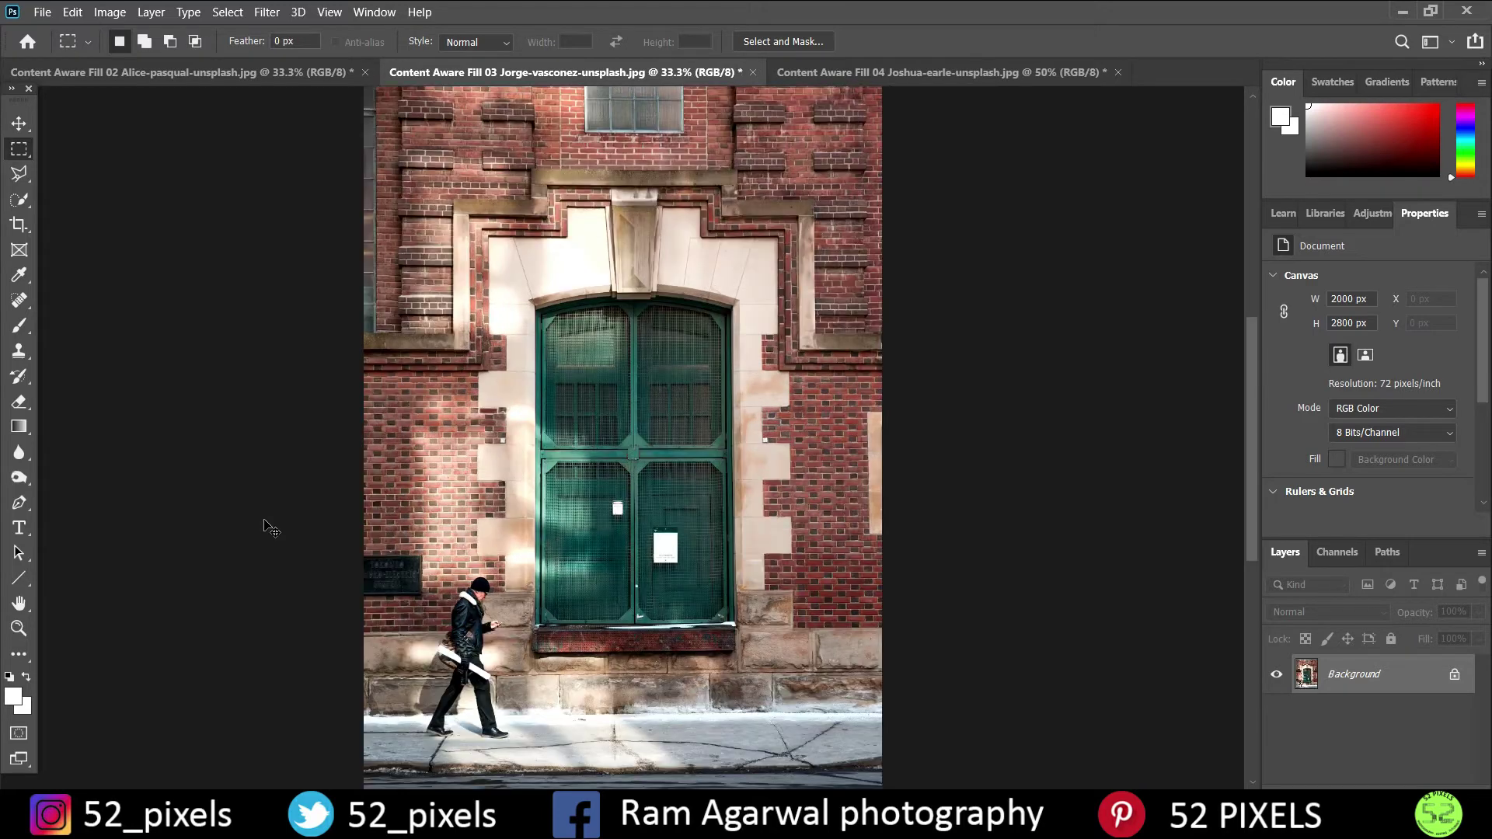
pyautogui.hotkey('ctrl', '+')
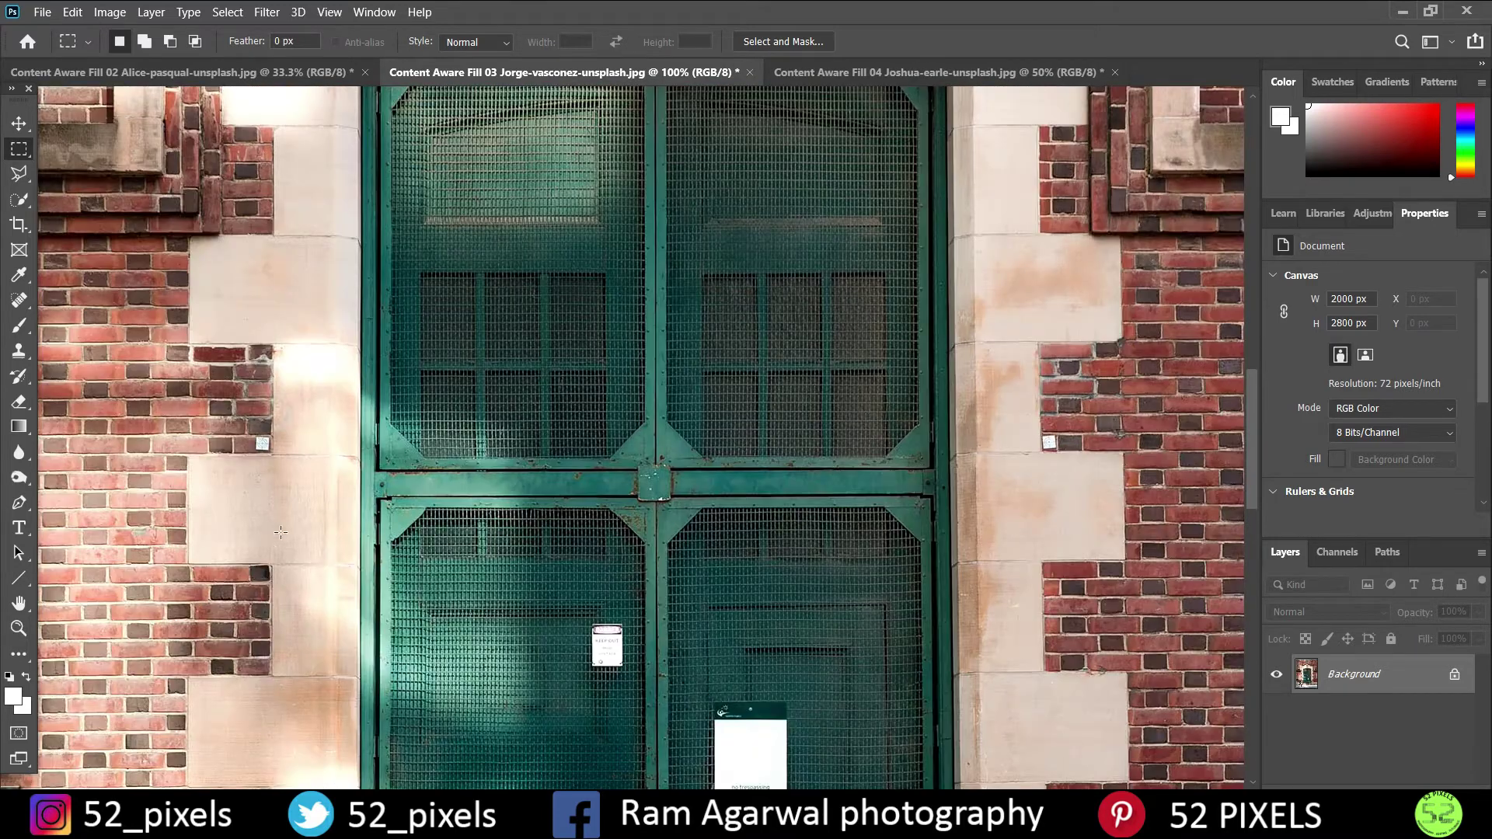
pyautogui.scroll(-5, 244, 603)
pyautogui.scroll(-5, 244, 603)
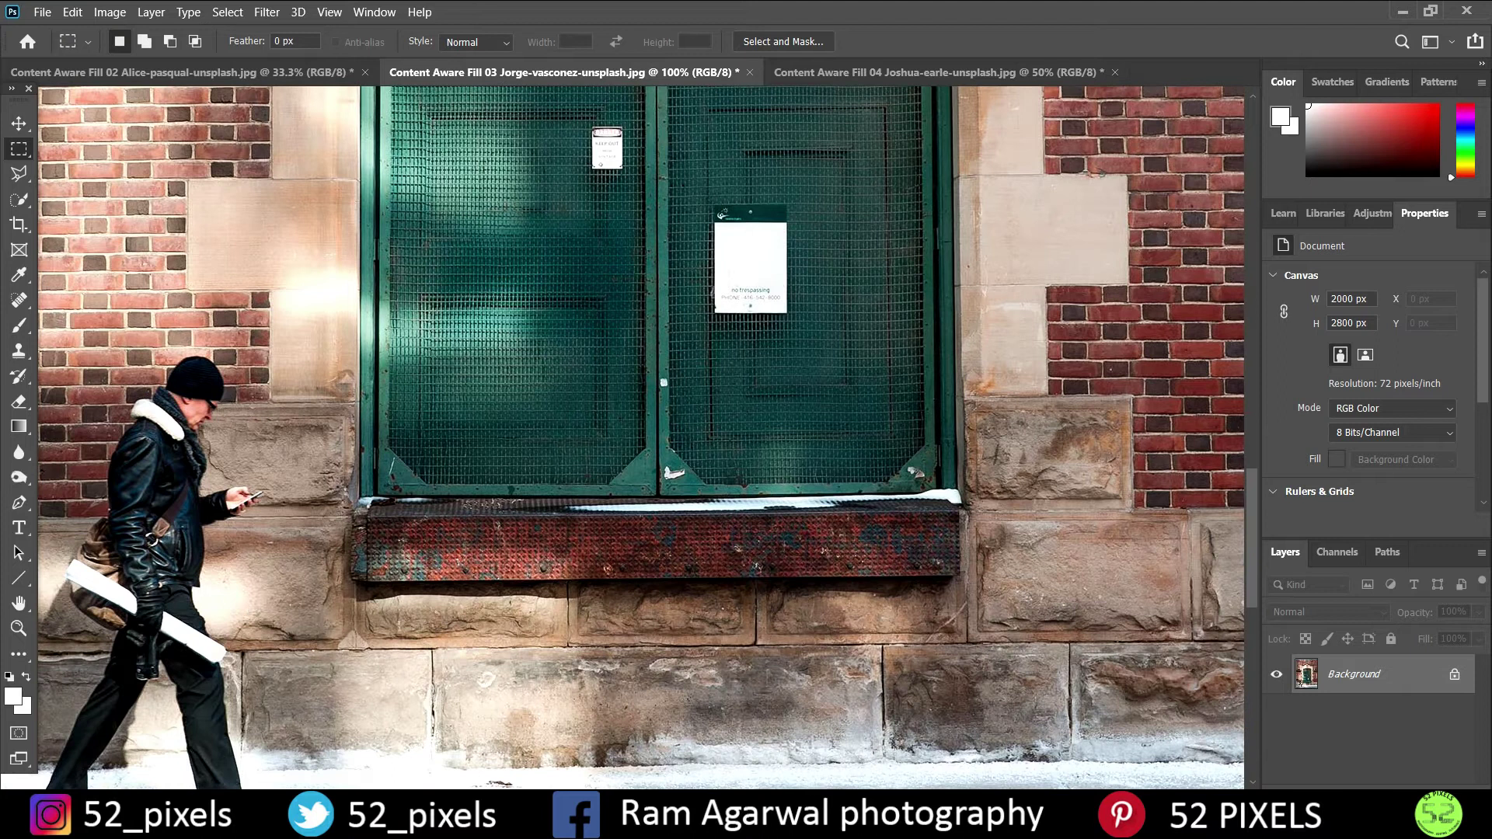
pyautogui.moveTo(778, 797); pyautogui.dragTo(724, 797)
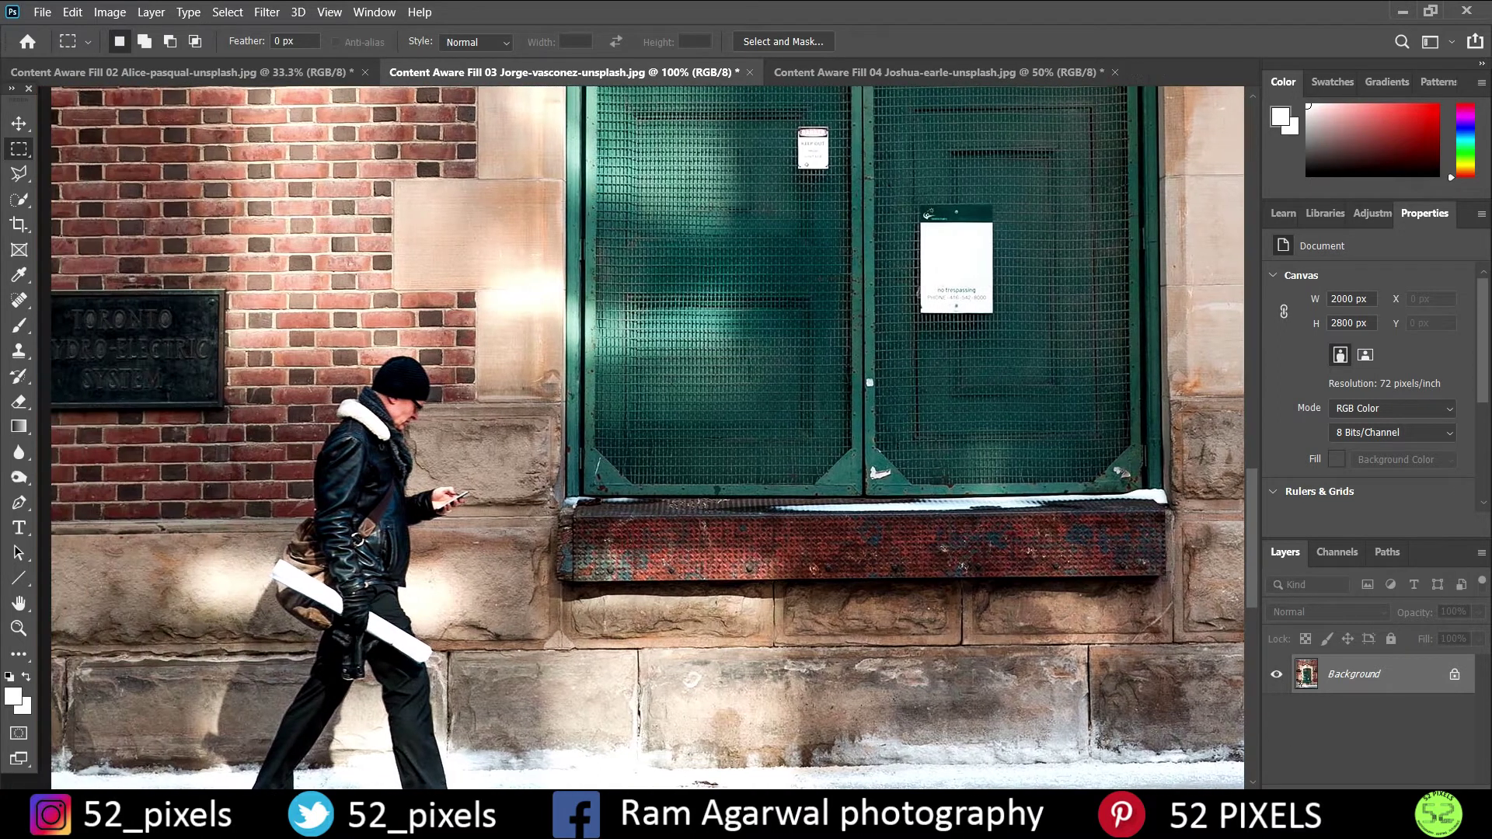
pyautogui.scroll(-2, 709, 659)
pyautogui.scroll(-1, 709, 659)
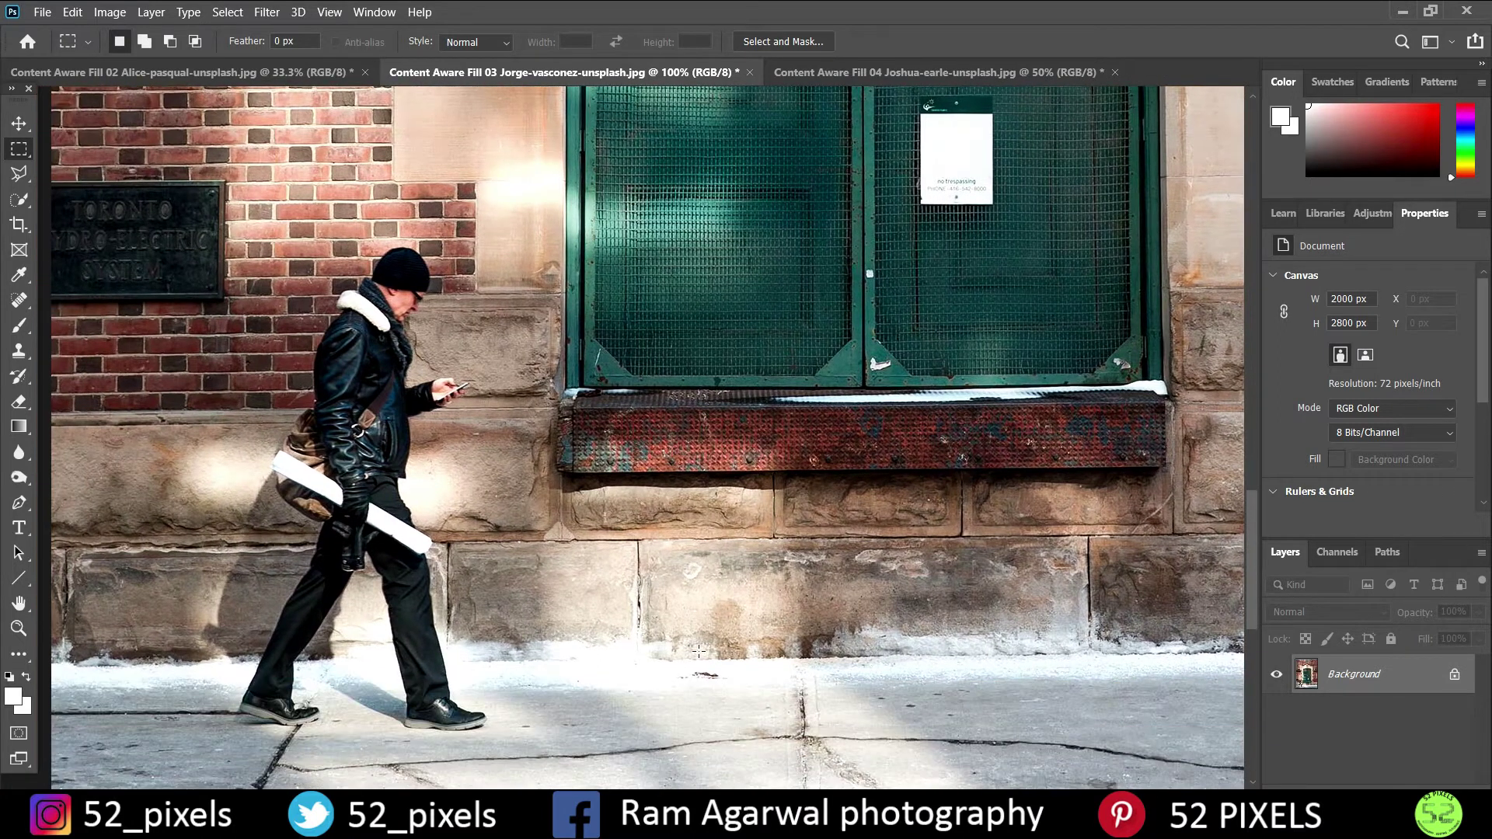
pyautogui.click(21, 174)
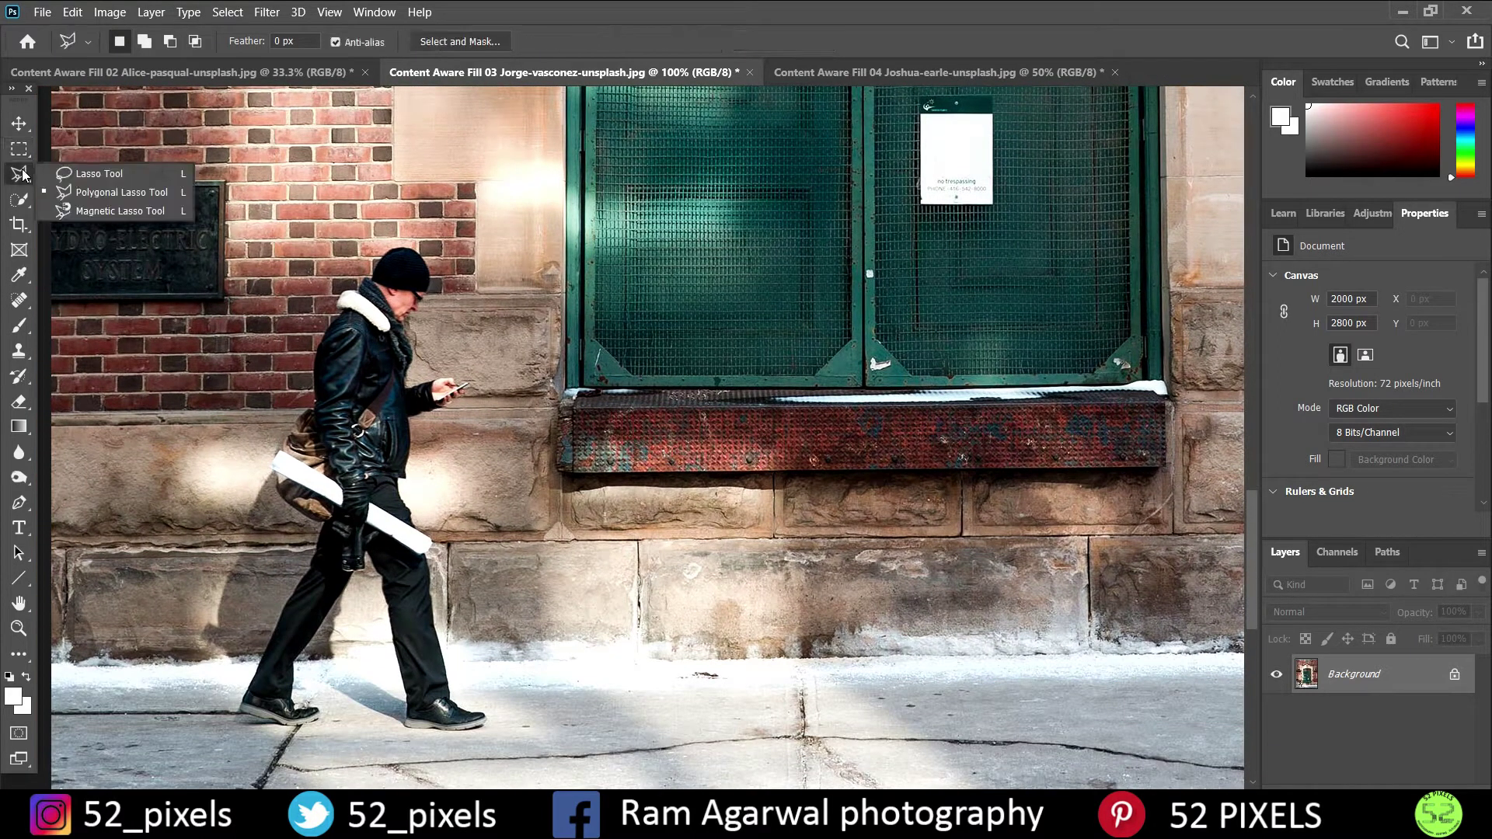
pyautogui.click(97, 200)
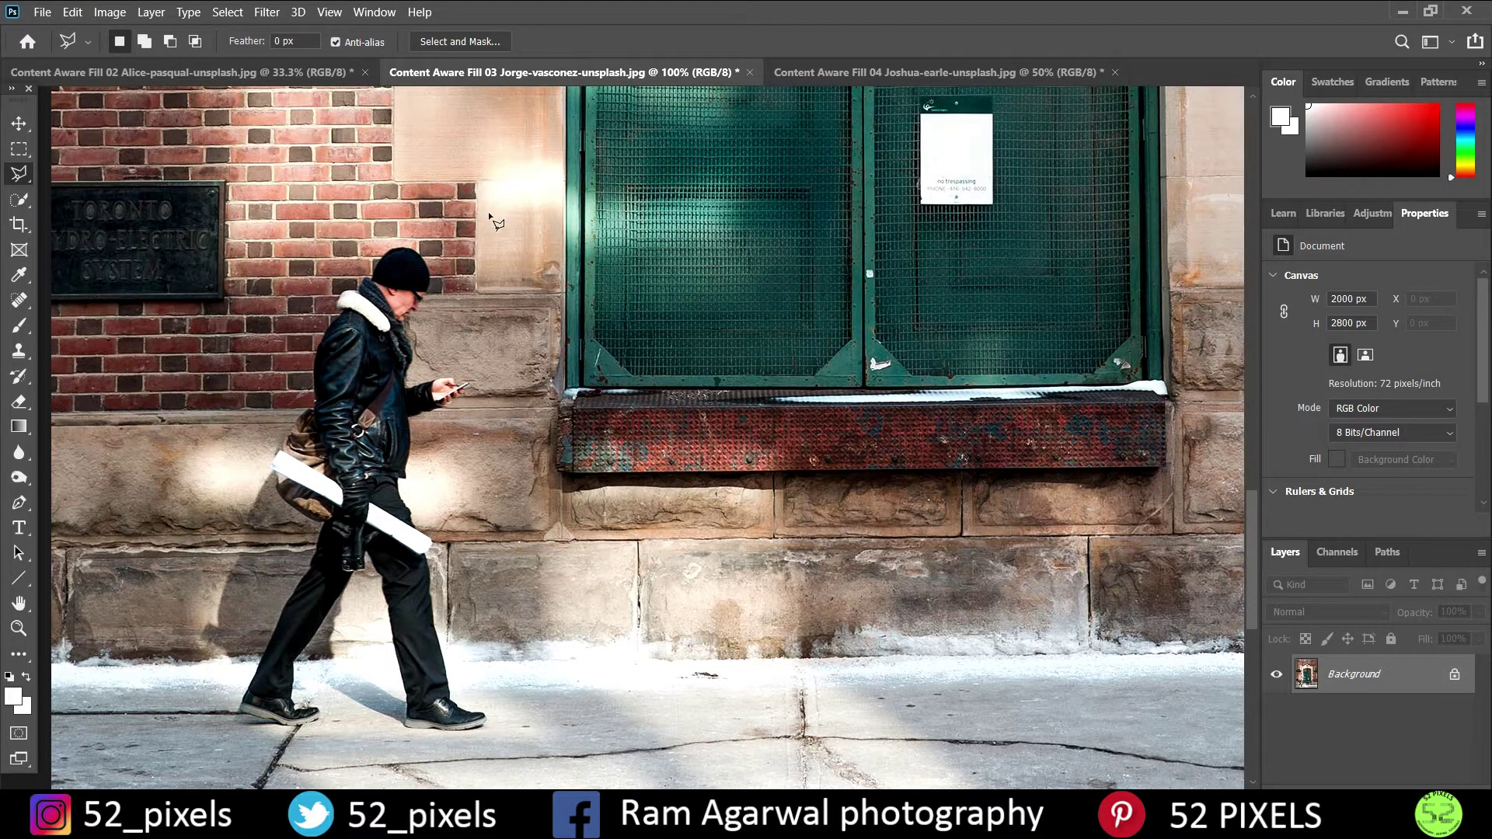
pyautogui.click(393, 246)
pyautogui.click(362, 281)
pyautogui.click(321, 324)
pyautogui.click(308, 367)
pyautogui.click(302, 418)
pyautogui.press('Escape')
# - Outline the walking man loosely with a closed Polygonal Lasso selection, including his bag, outstretched phone, legs and shoes
pyautogui.click(396, 243)
pyautogui.click(356, 277)
pyautogui.click(333, 280)
pyautogui.click(263, 457)
pyautogui.click(192, 647)
pyautogui.click(214, 655)
pyautogui.click(222, 677)
pyautogui.click(231, 680)
pyautogui.click(233, 694)
pyautogui.click(335, 707)
pyautogui.click(342, 706)
pyautogui.click(428, 745)
pyautogui.click(491, 744)
pyautogui.click(459, 672)
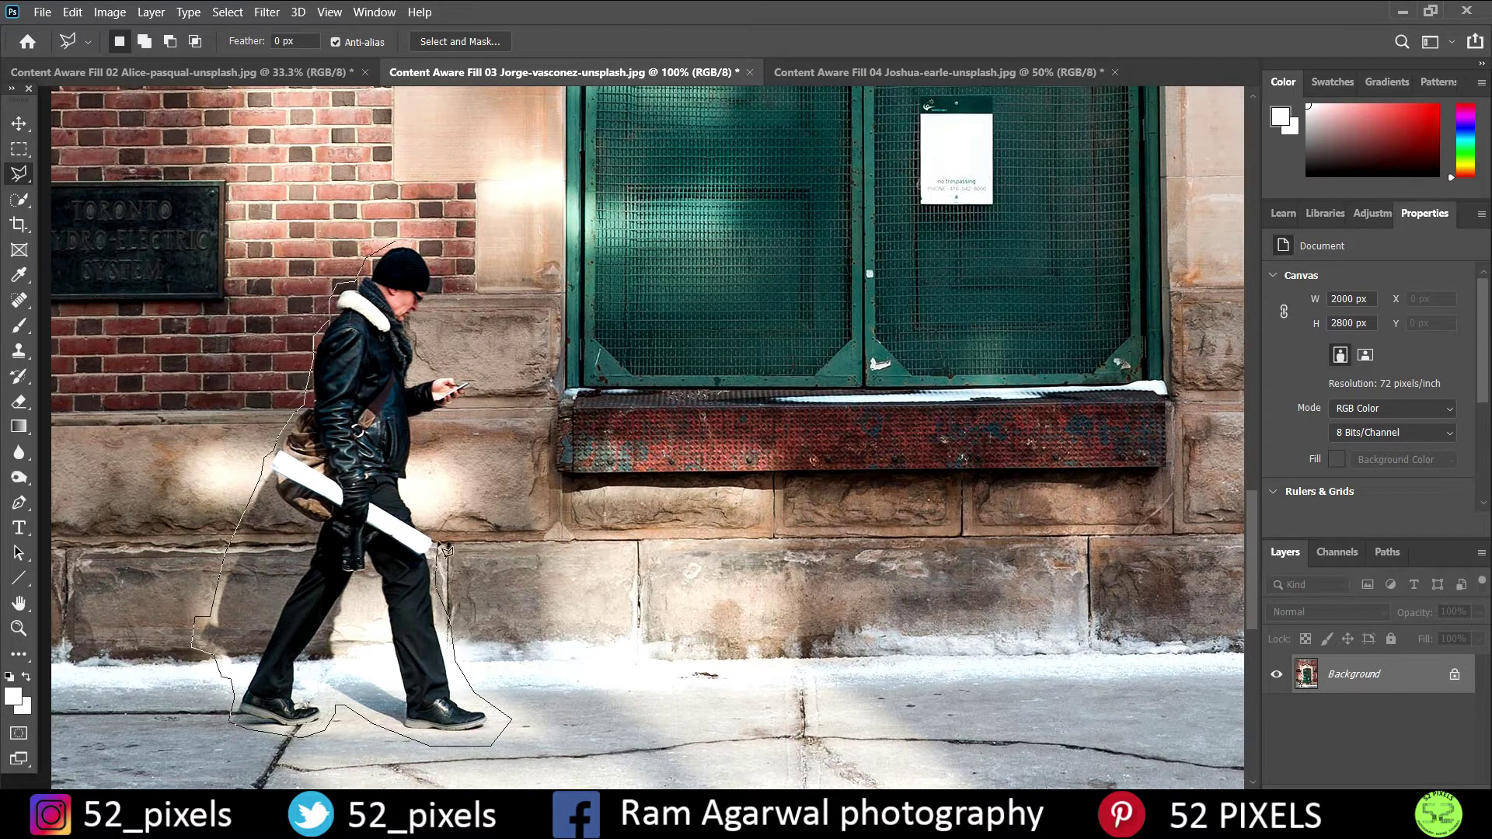
pyautogui.click(426, 516)
pyautogui.click(412, 372)
pyautogui.click(439, 266)
pyautogui.click(431, 246)
pyautogui.click(398, 246)
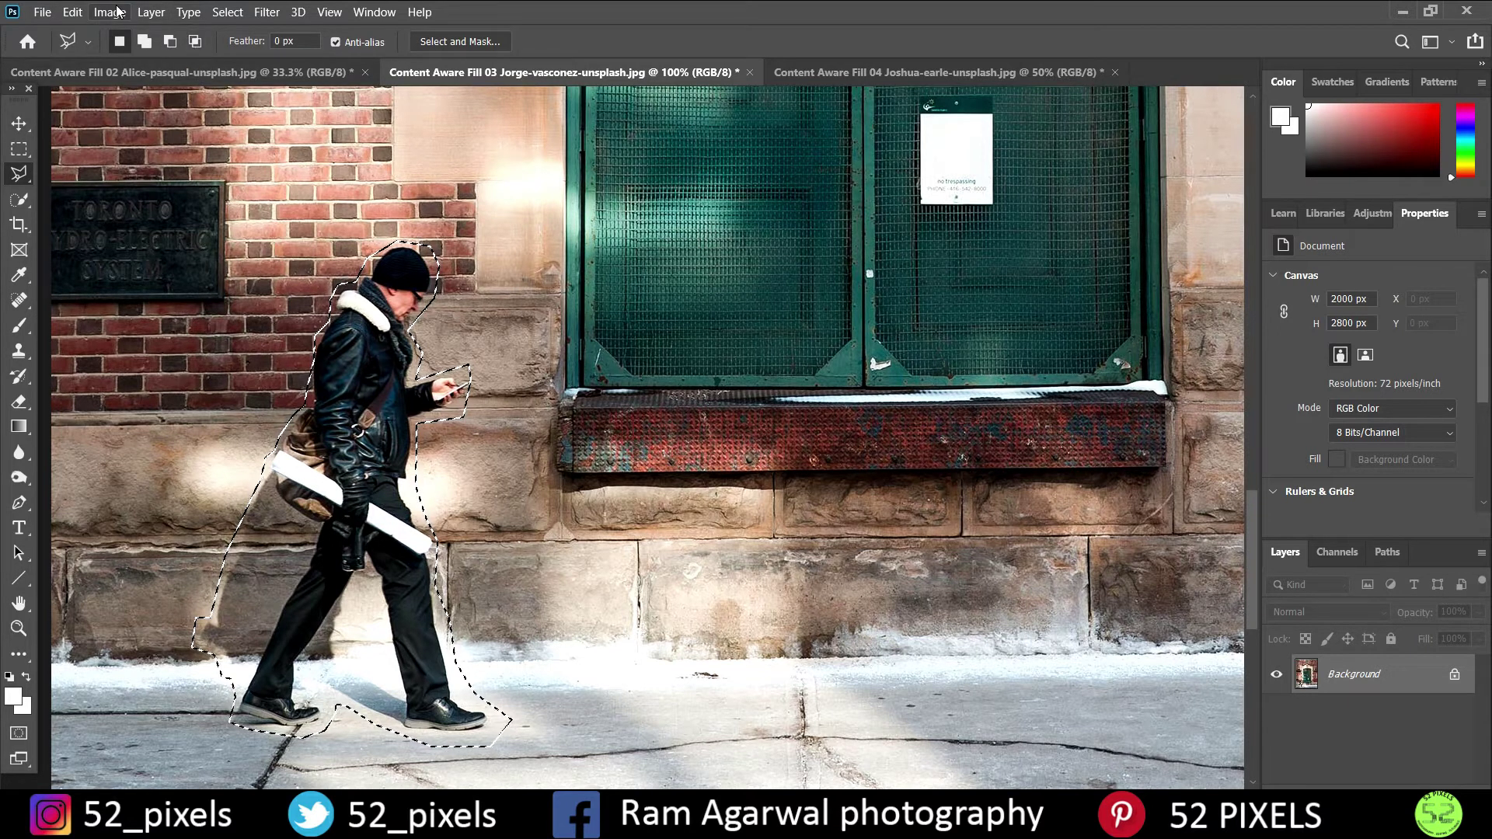
# - Remove the selected man with a Content-Aware fill in Normal mode at 100% opacity, and deselect the area
pyautogui.hotkey('ctrl', '-')
pyautogui.hotkey('ctrl', '-')
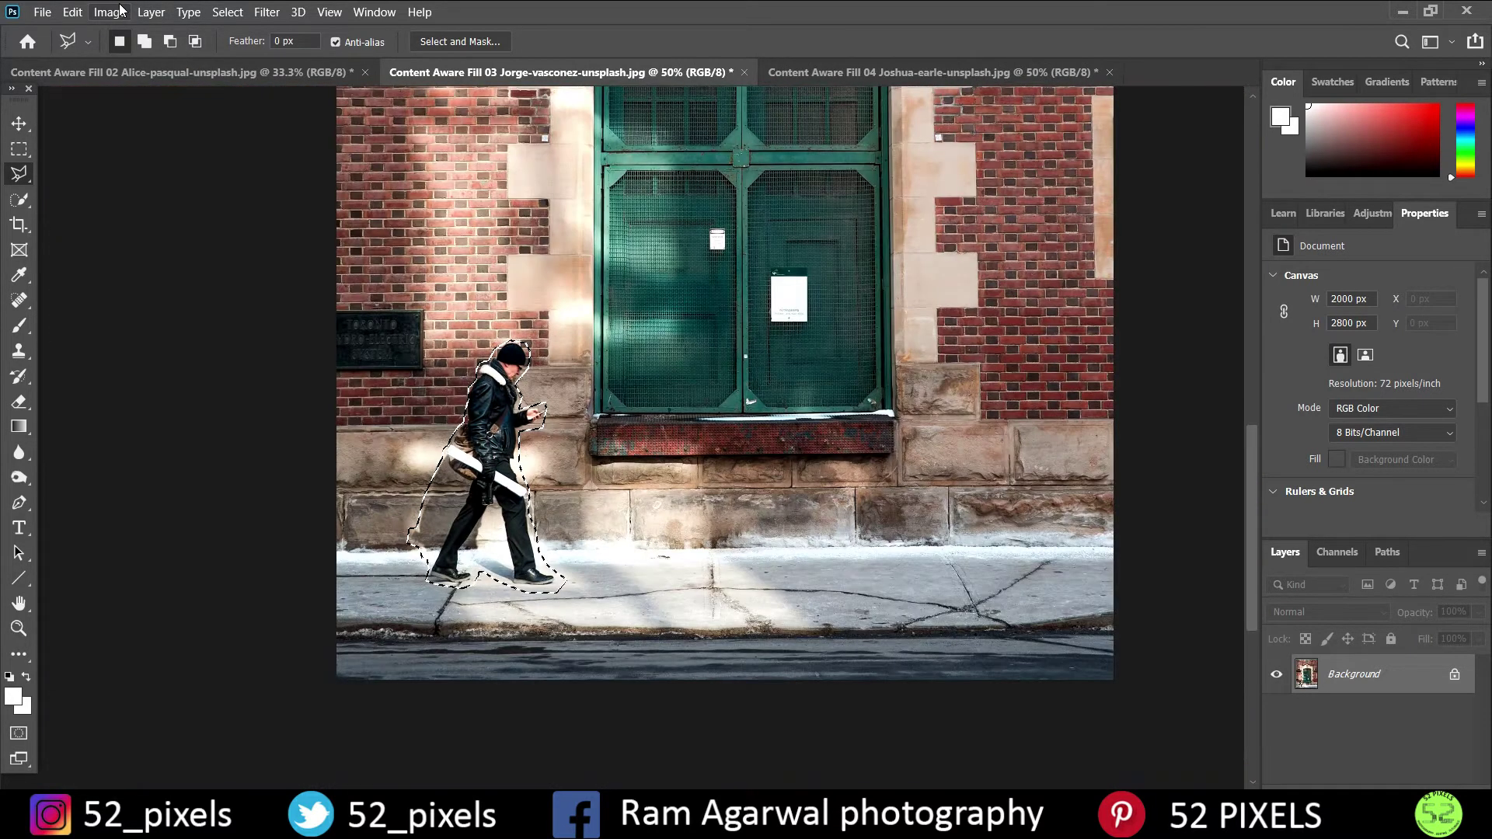
pyautogui.hotkey('ctrl', '-')
pyautogui.hotkey('ctrl', '-')
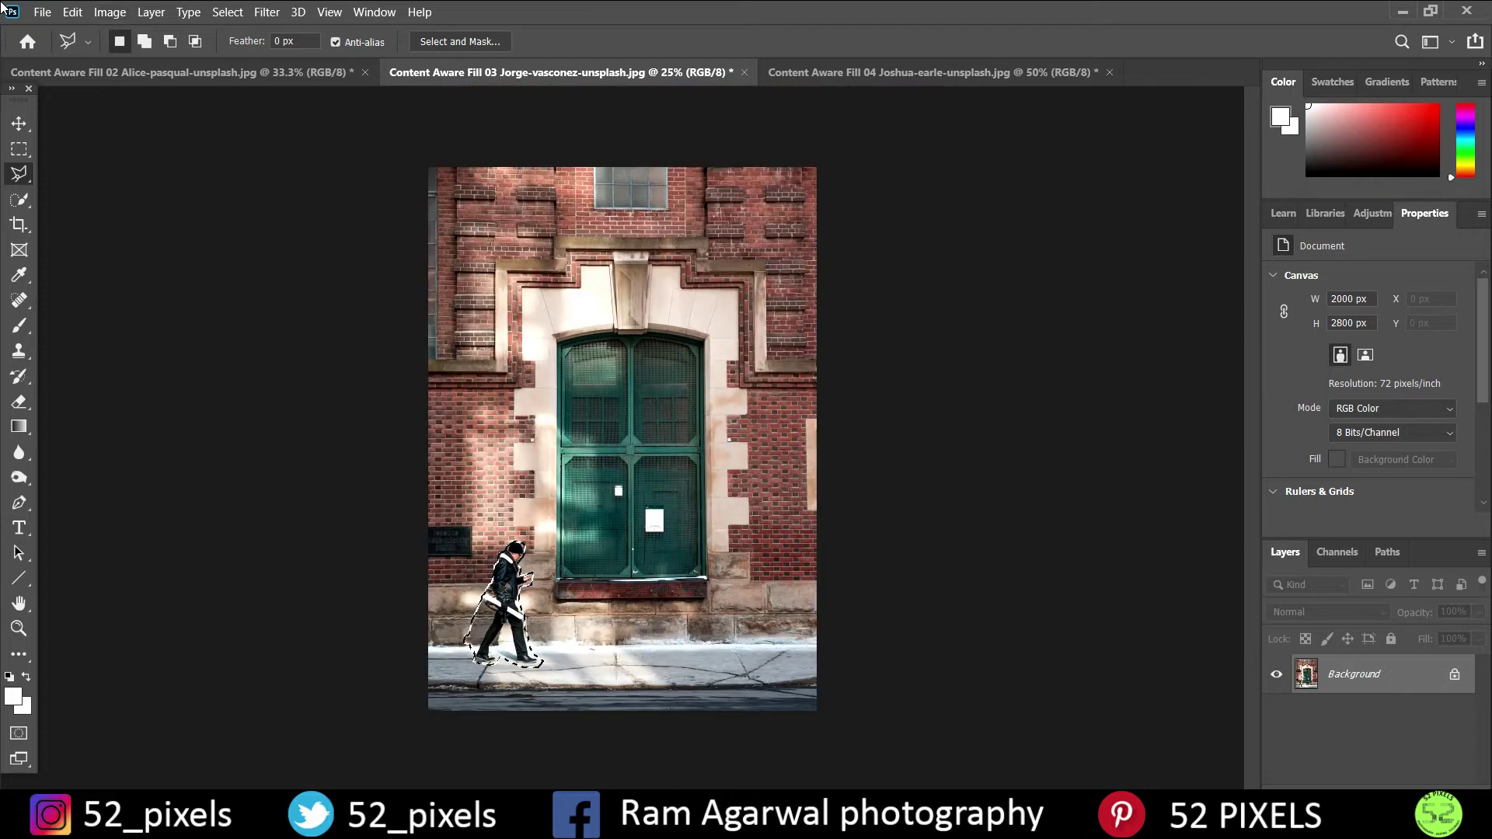
pyautogui.click(73, 12)
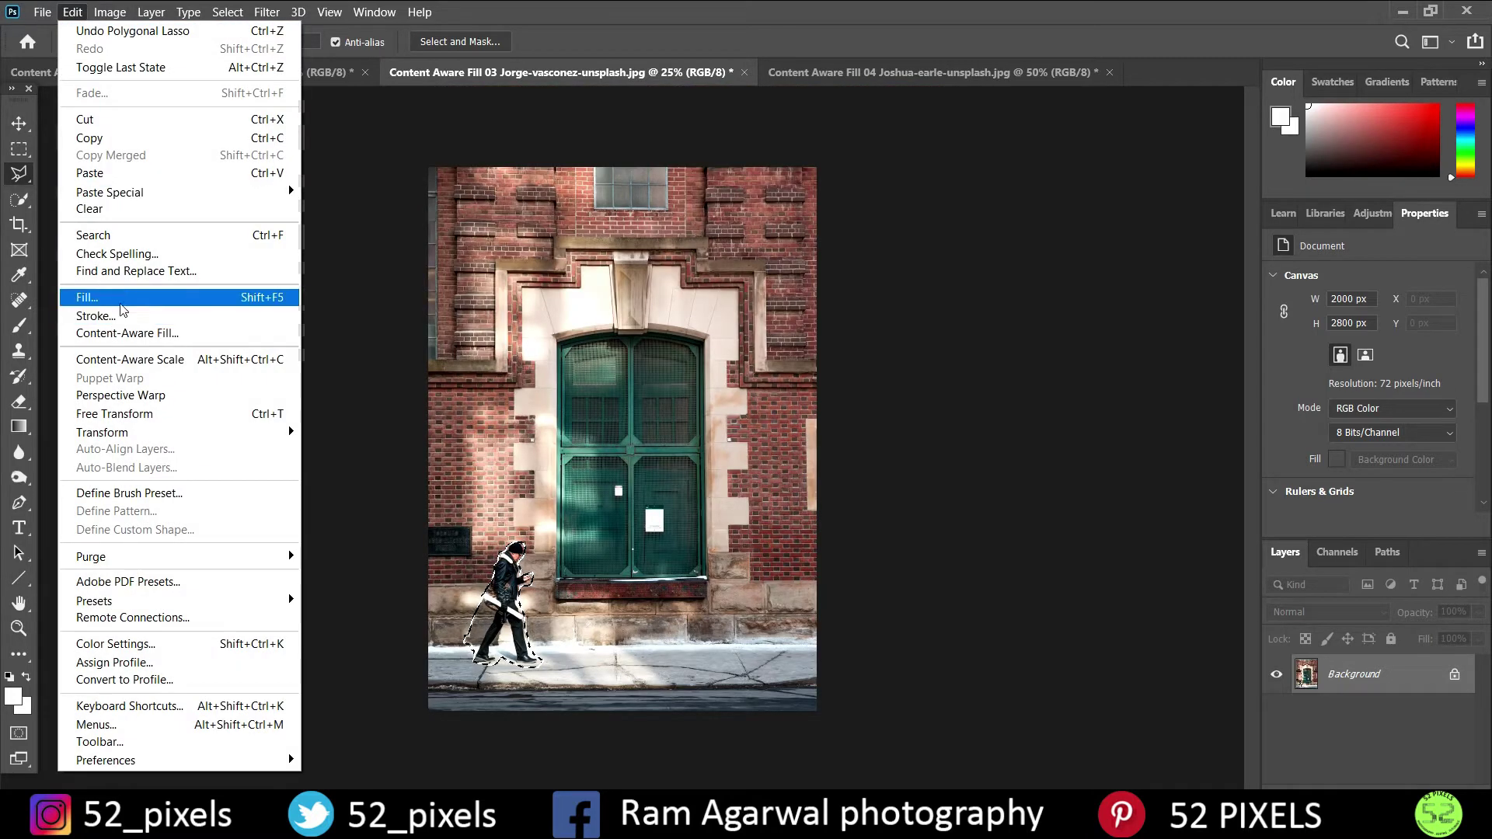
pyautogui.click(123, 300)
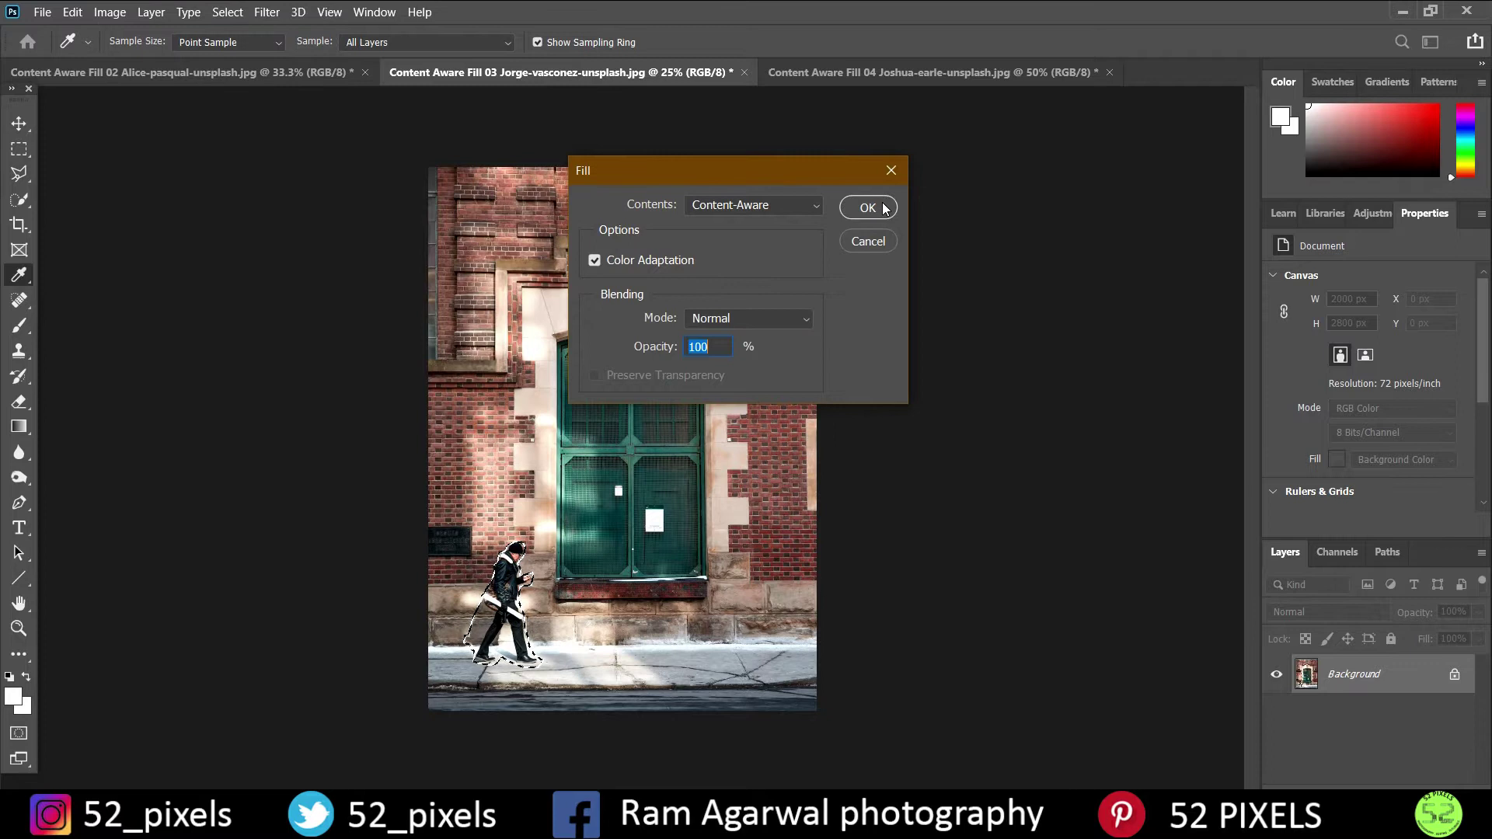
pyautogui.click(868, 208)
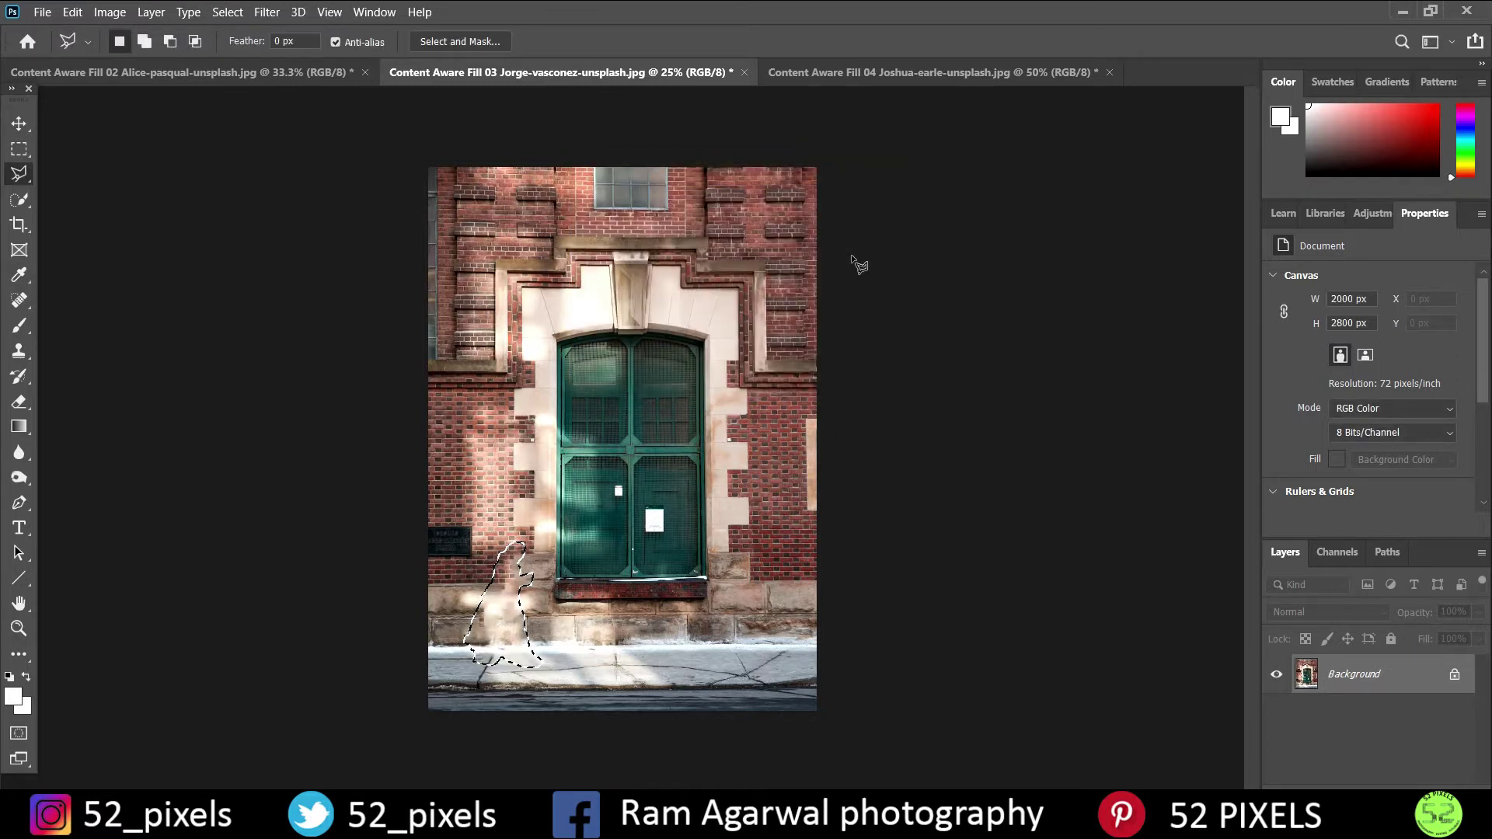
pyautogui.click(227, 11)
pyautogui.click(268, 49)
# - Copy a section of about 286 by 157 px from the upper stone course at the photo's left edge to a new layer
pyautogui.hotkey('ctrl', '+')
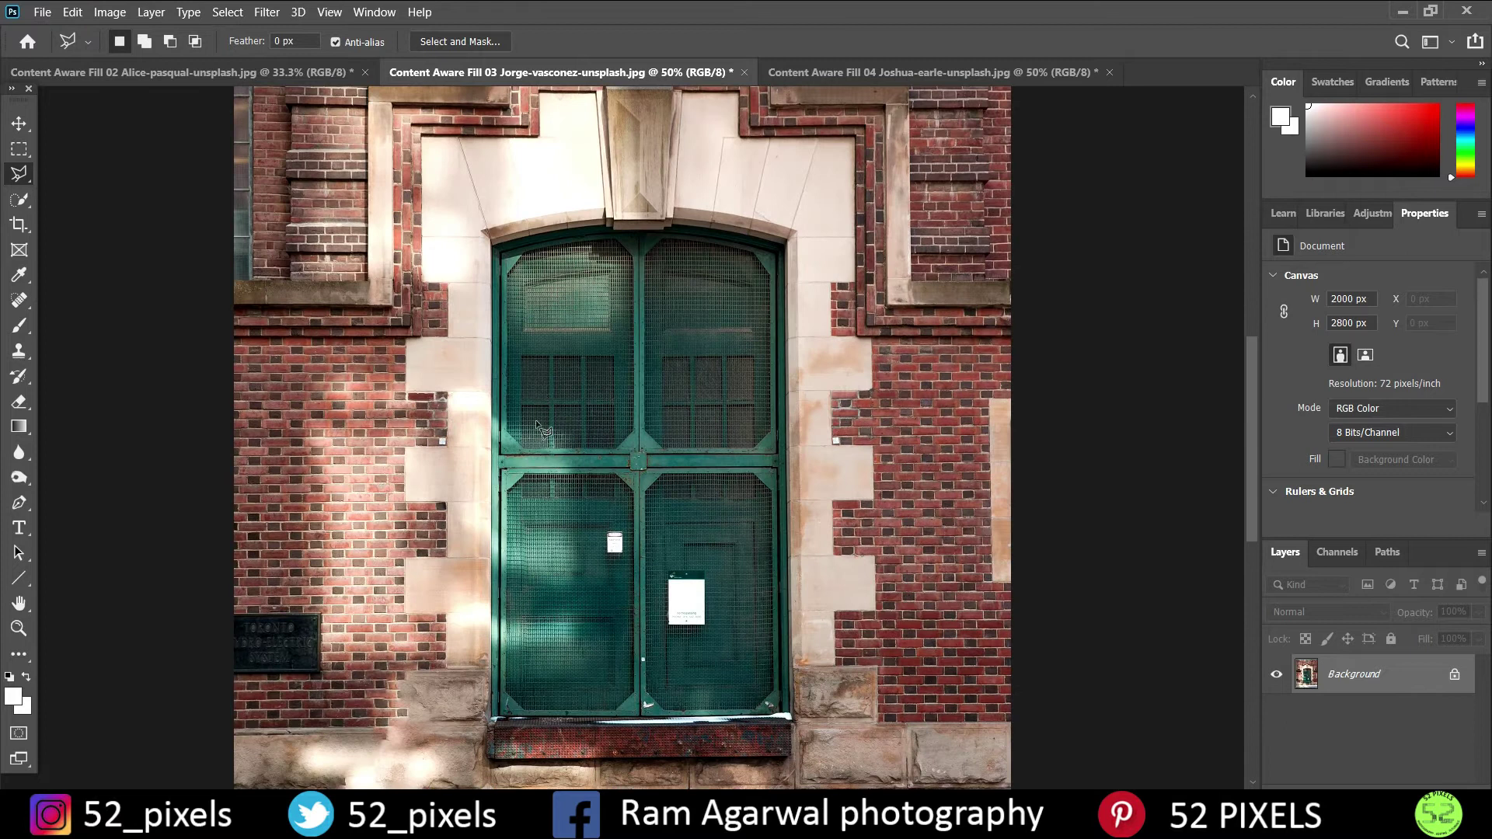
pyautogui.scroll(-5, 466, 555)
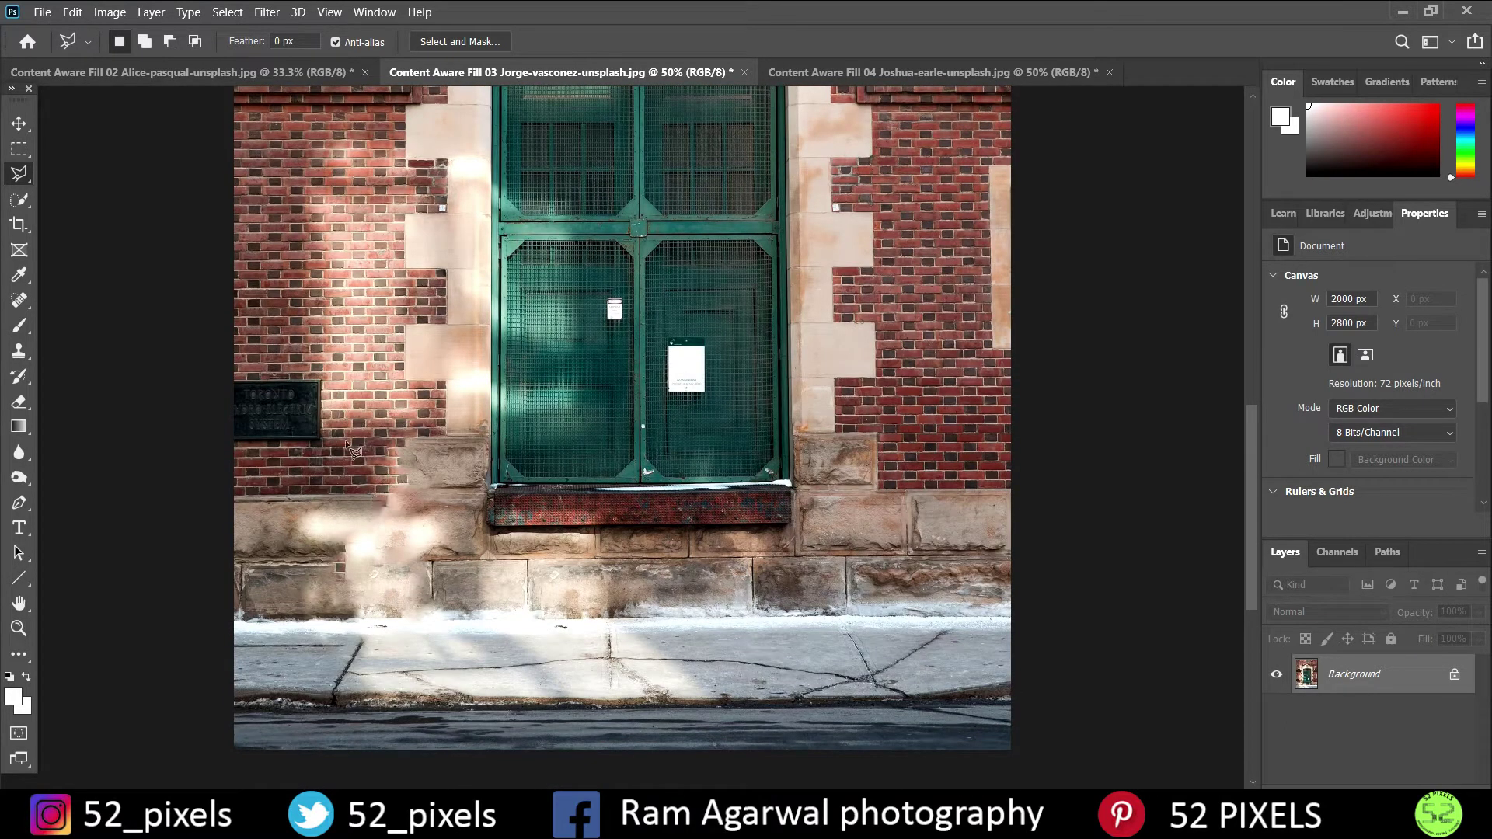
pyautogui.click(19, 148)
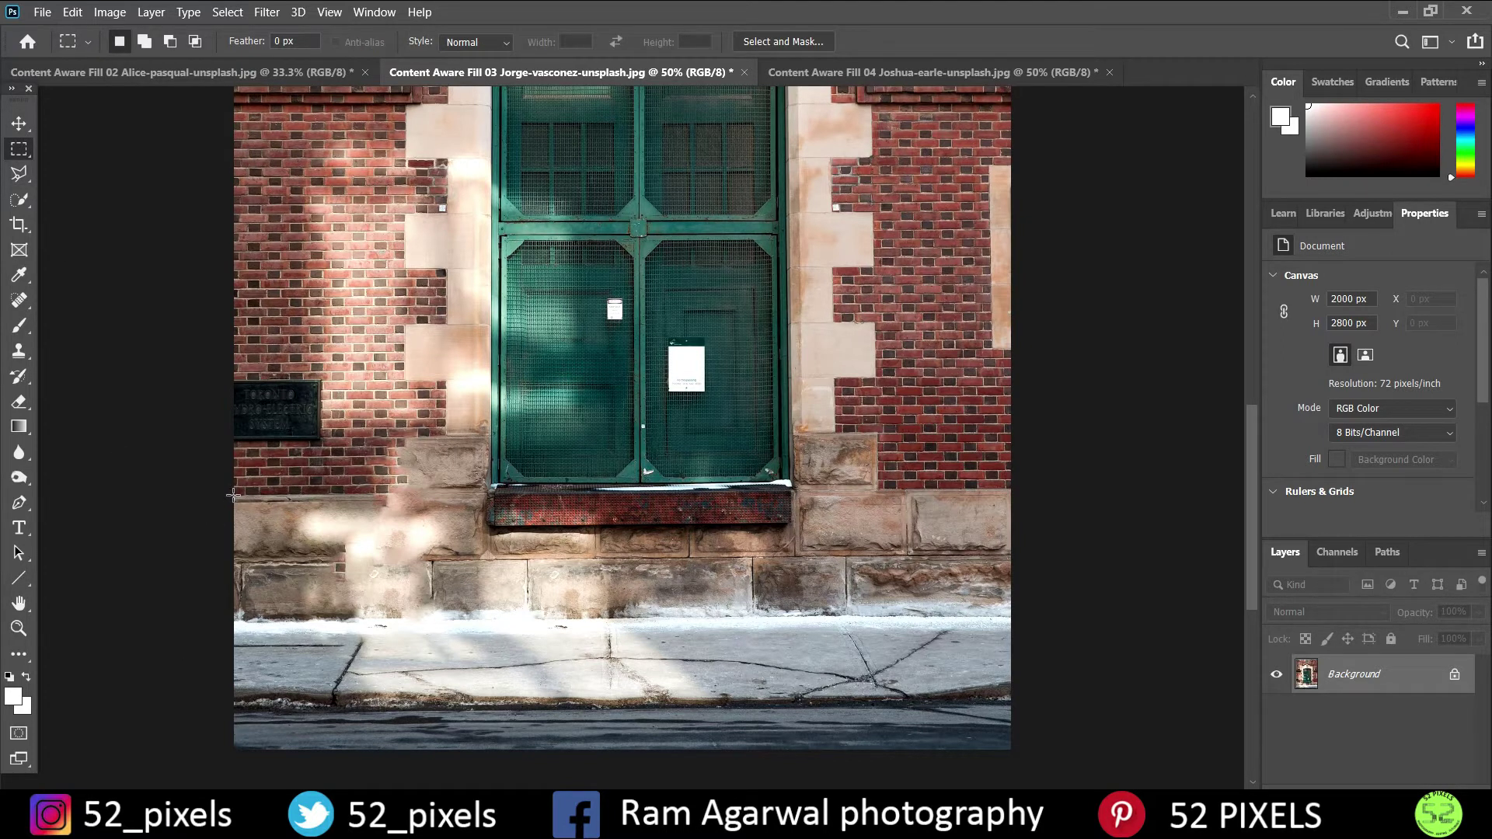
pyautogui.moveTo(233, 495); pyautogui.dragTo(344, 555)
pyautogui.moveTo(345, 555); pyautogui.dragTo(345, 555)
pyautogui.hotkey('ctrl', 'j')
# - Move the copied upper stone section along its course to about X 143 px, Y 2144 px, covering the smeared patch
pyautogui.click(19, 123)
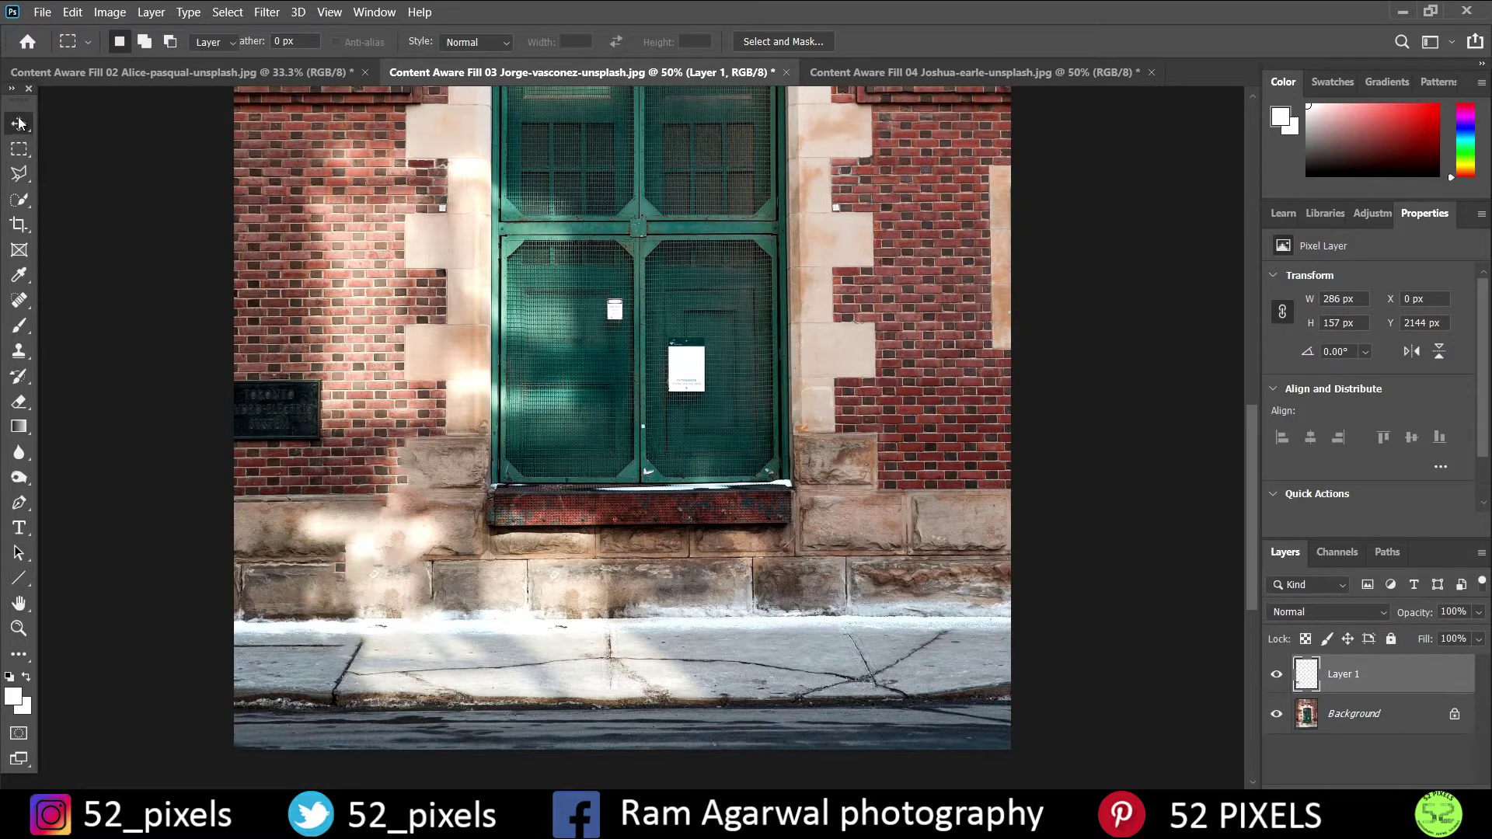
pyautogui.moveTo(281, 517); pyautogui.dragTo(388, 524)
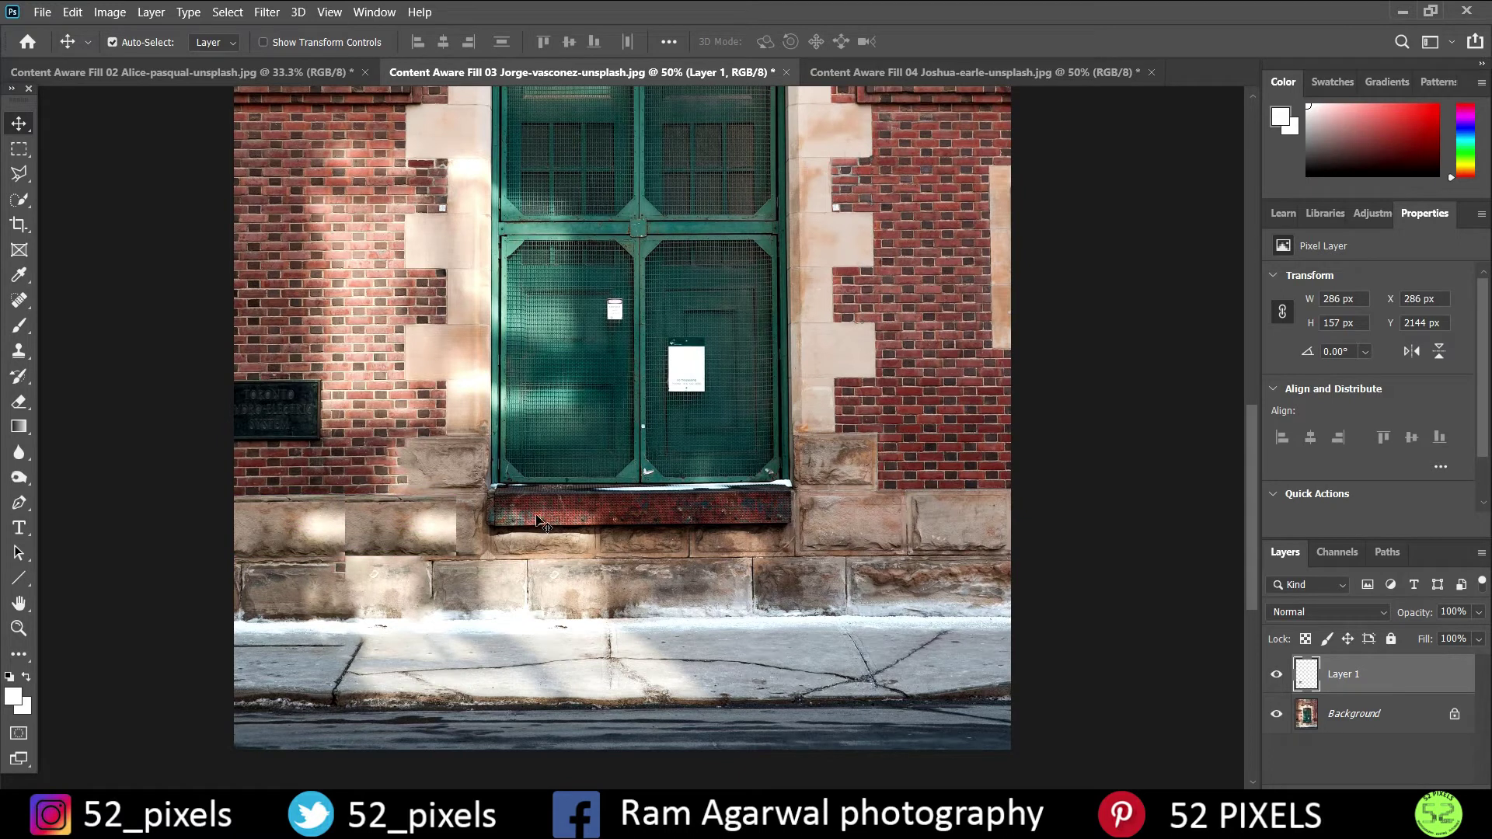
pyautogui.moveTo(425, 527); pyautogui.dragTo(359, 521)
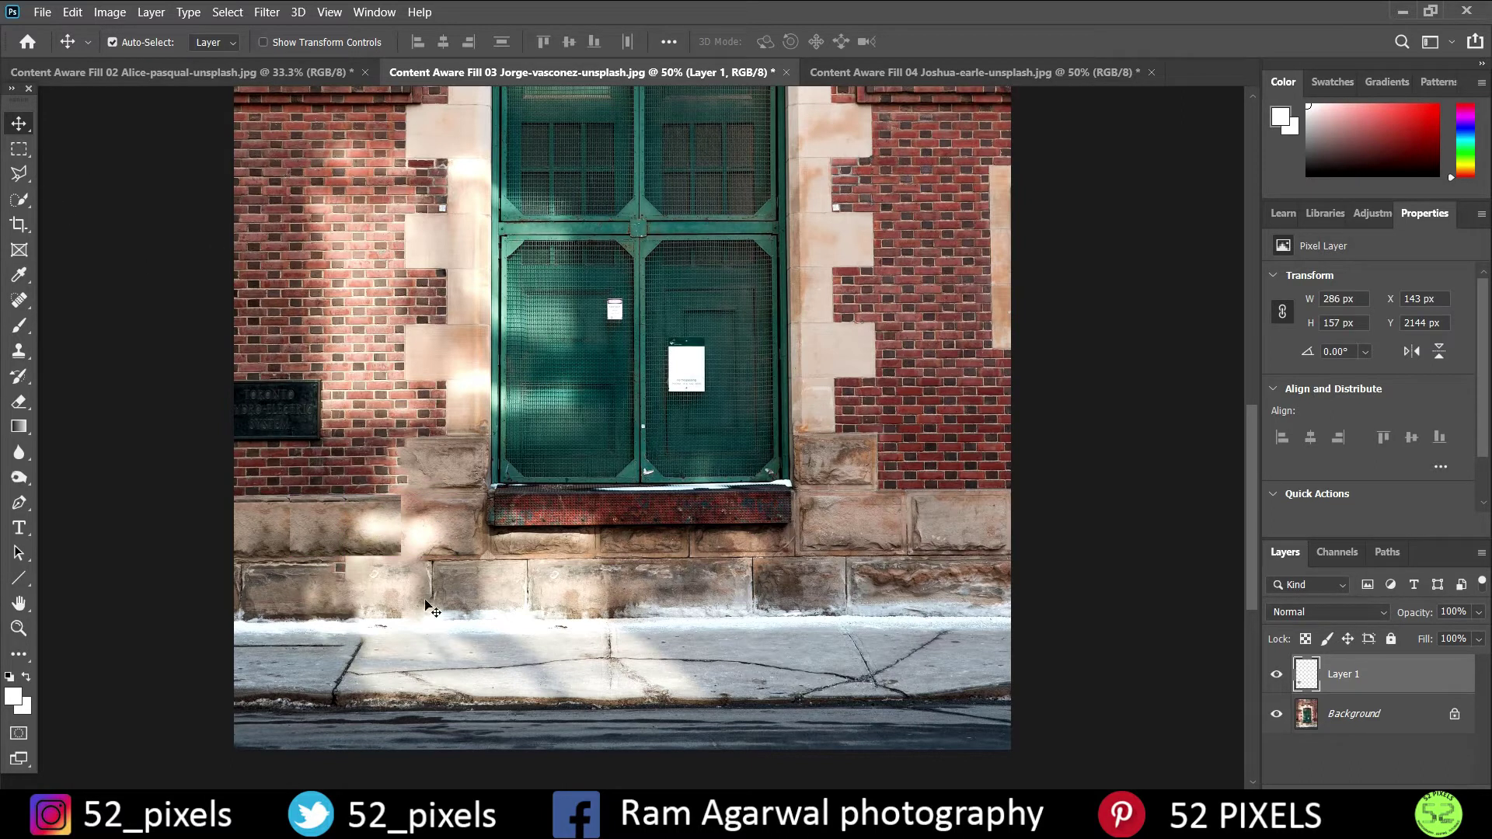
# - Copy the leftmost lower stone block, about 273 by 144 px, from the Background layer to a new layer
pyautogui.click(19, 149)
pyautogui.moveTo(241, 562); pyautogui.dragTo(347, 620)
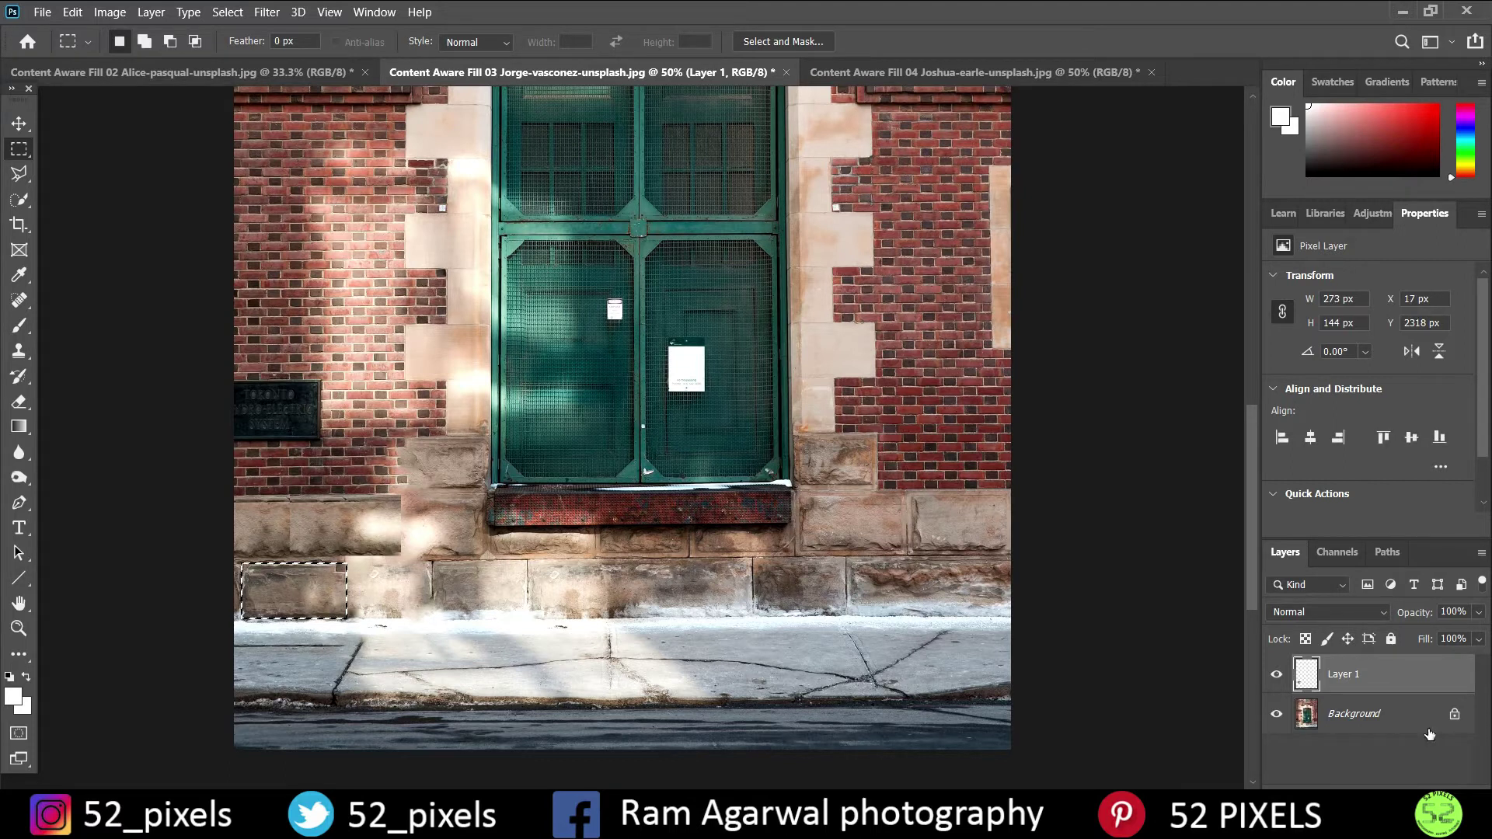
pyautogui.click(1407, 719)
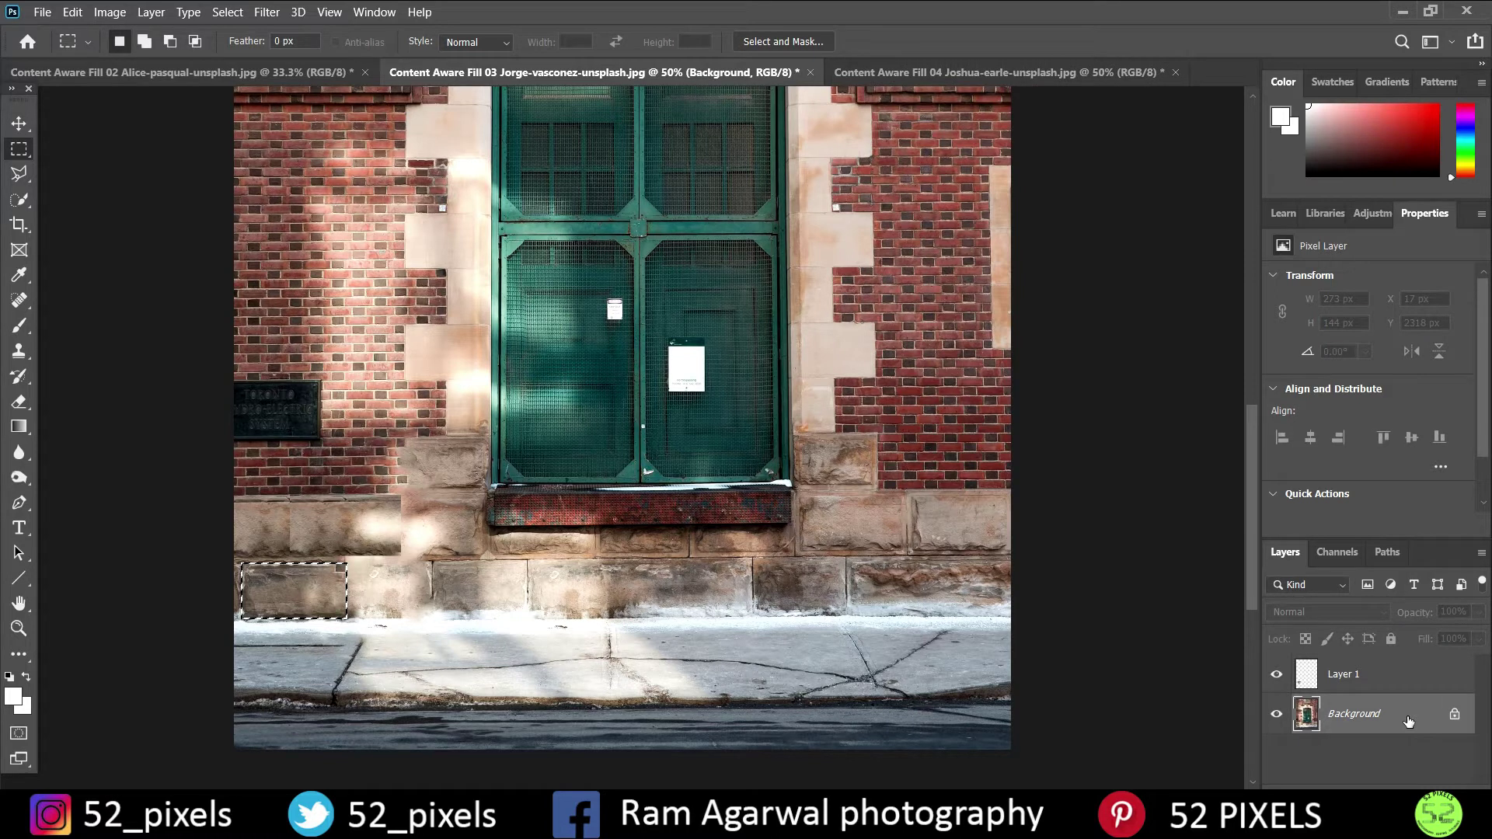
pyautogui.hotkey('ctrl', 'j')
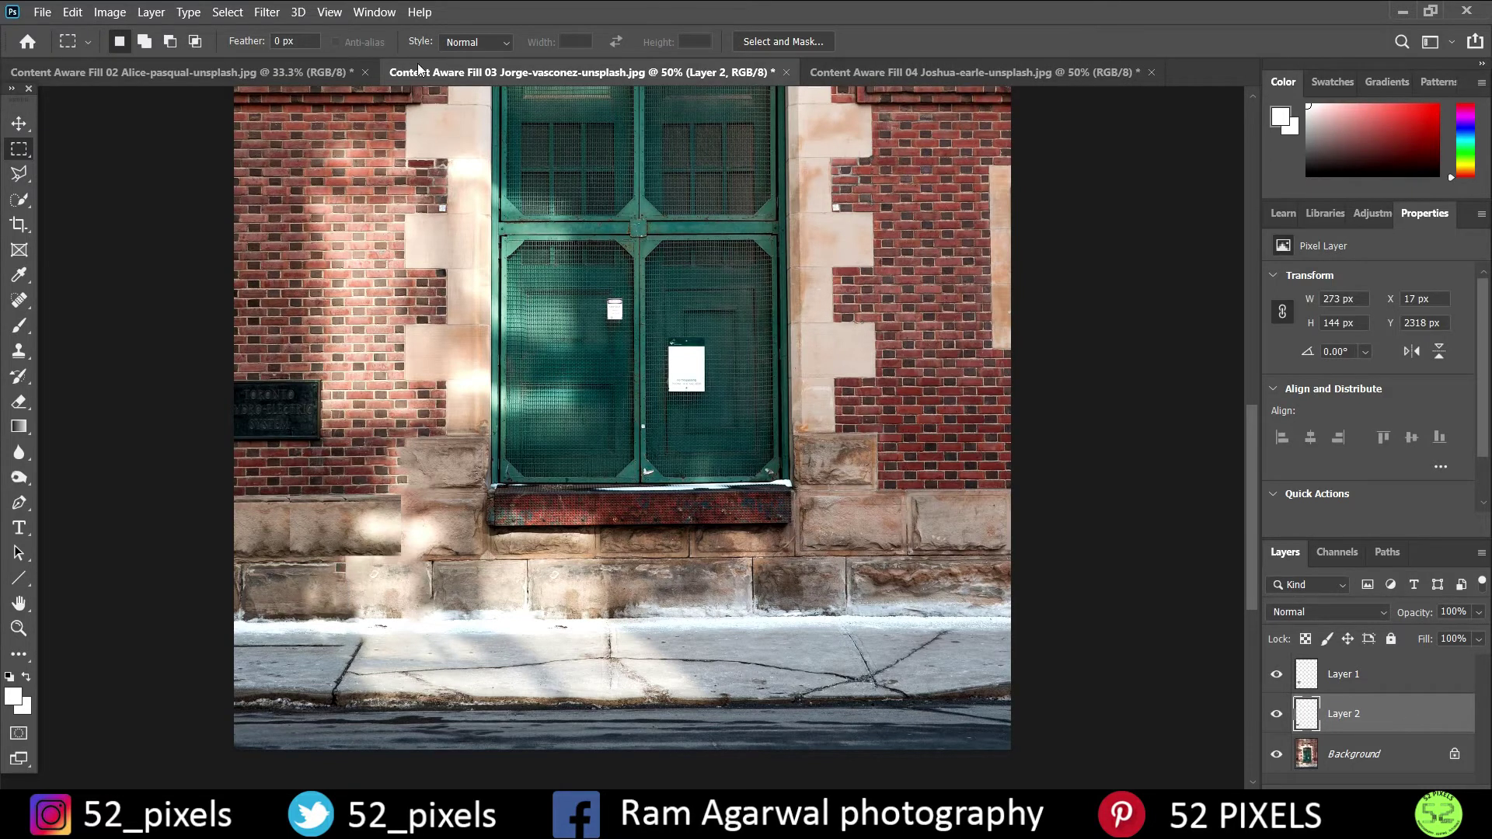
# - Move the copied lower stone block directly beside the original, to about X 290 px, Y 2318 px
pyautogui.click(19, 123)
pyautogui.moveTo(297, 600); pyautogui.dragTo(400, 607)
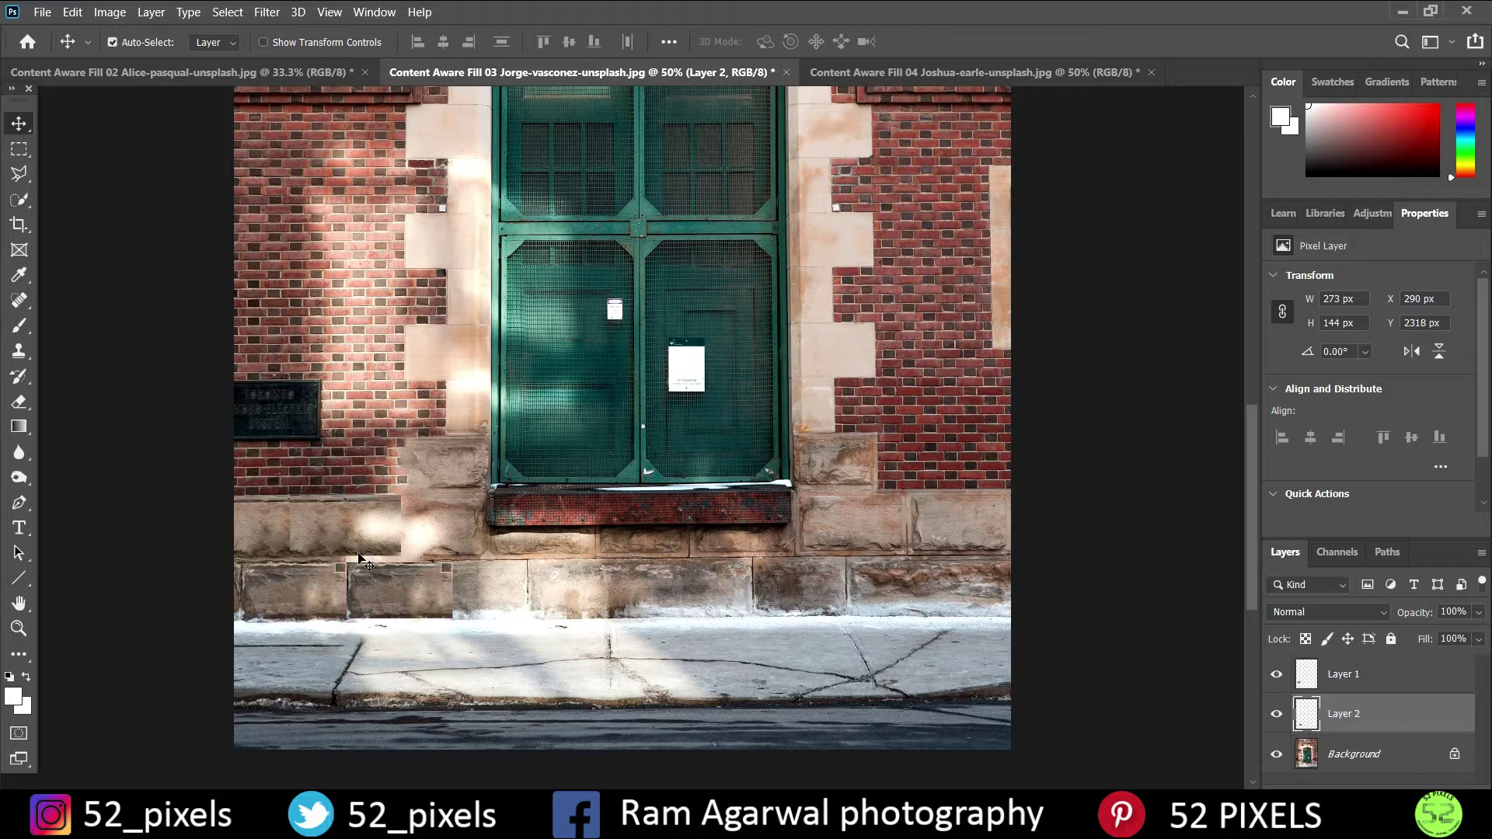
pyautogui.hotkey('ctrl', '-')
pyautogui.hotkey('ctrl', '-')
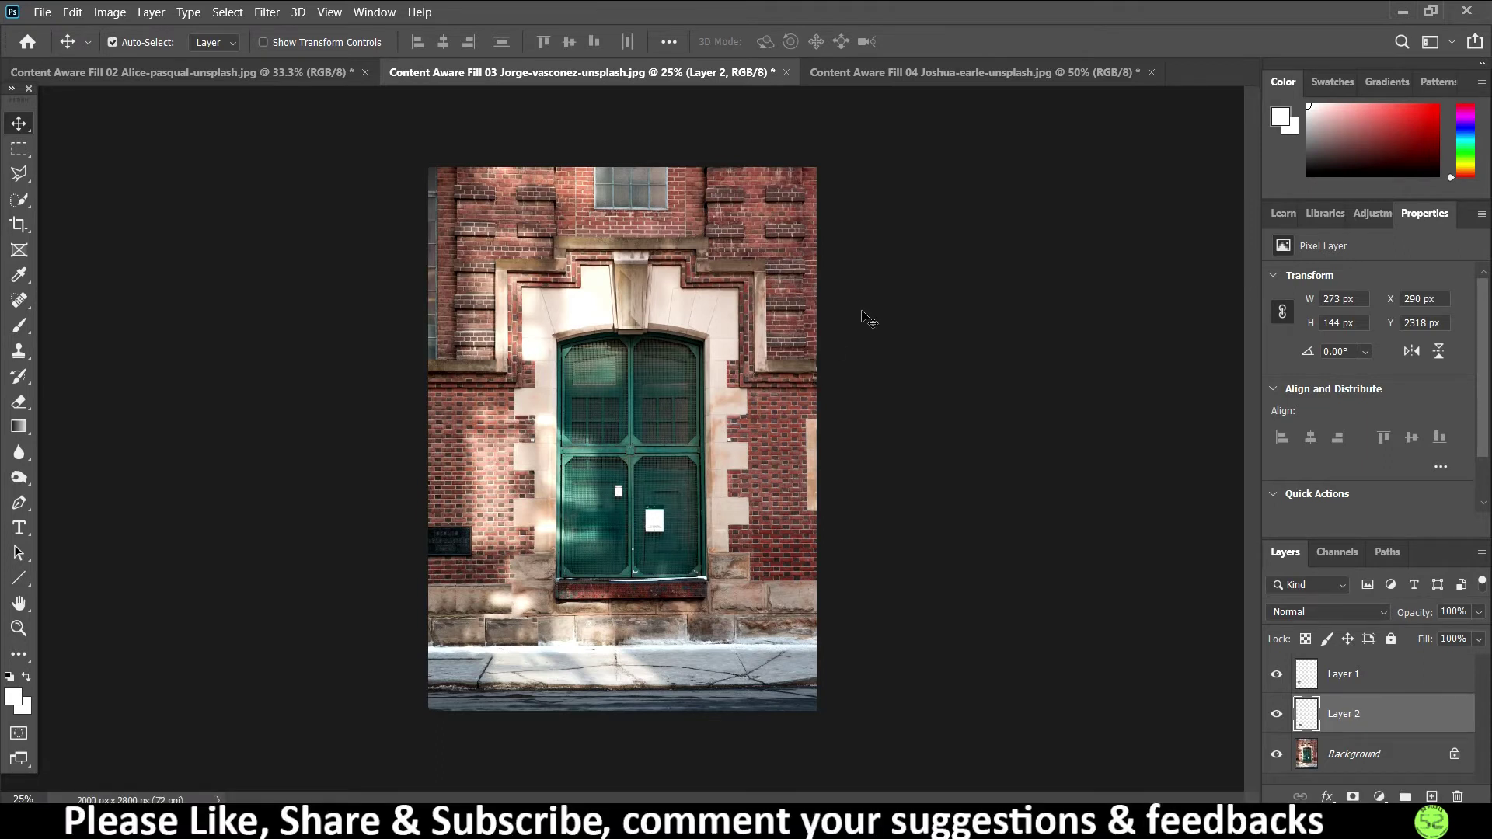
# - Switch to the Content Aware Fill 04 image of the man walking on the wall near the Colosseum
pyautogui.click(842, 76)
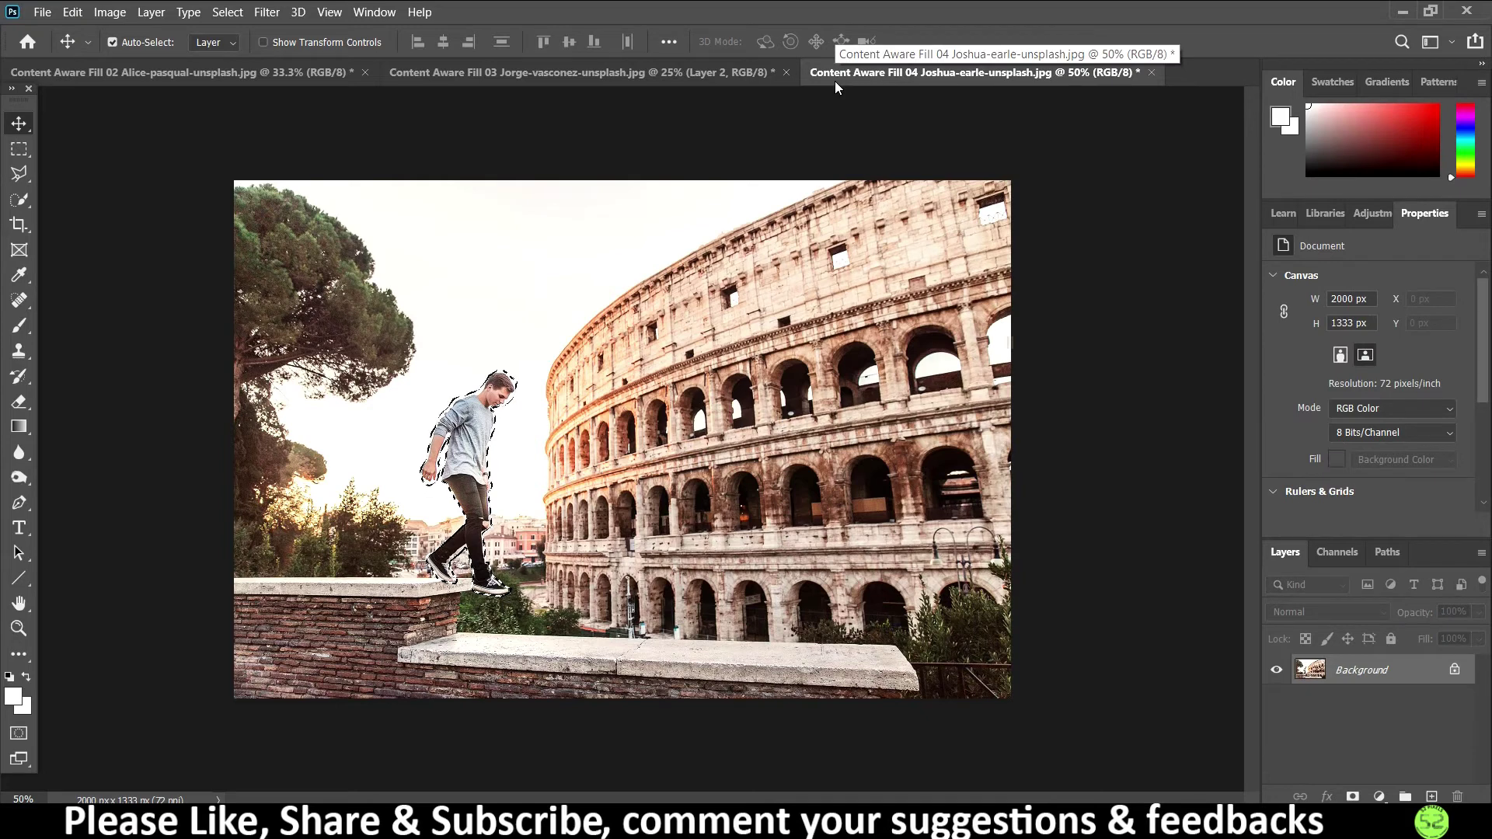
pyautogui.hotkey('ctrl', '+')
pyautogui.hotkey('ctrl', '+')
pyautogui.hotkey('ctrl', '+')
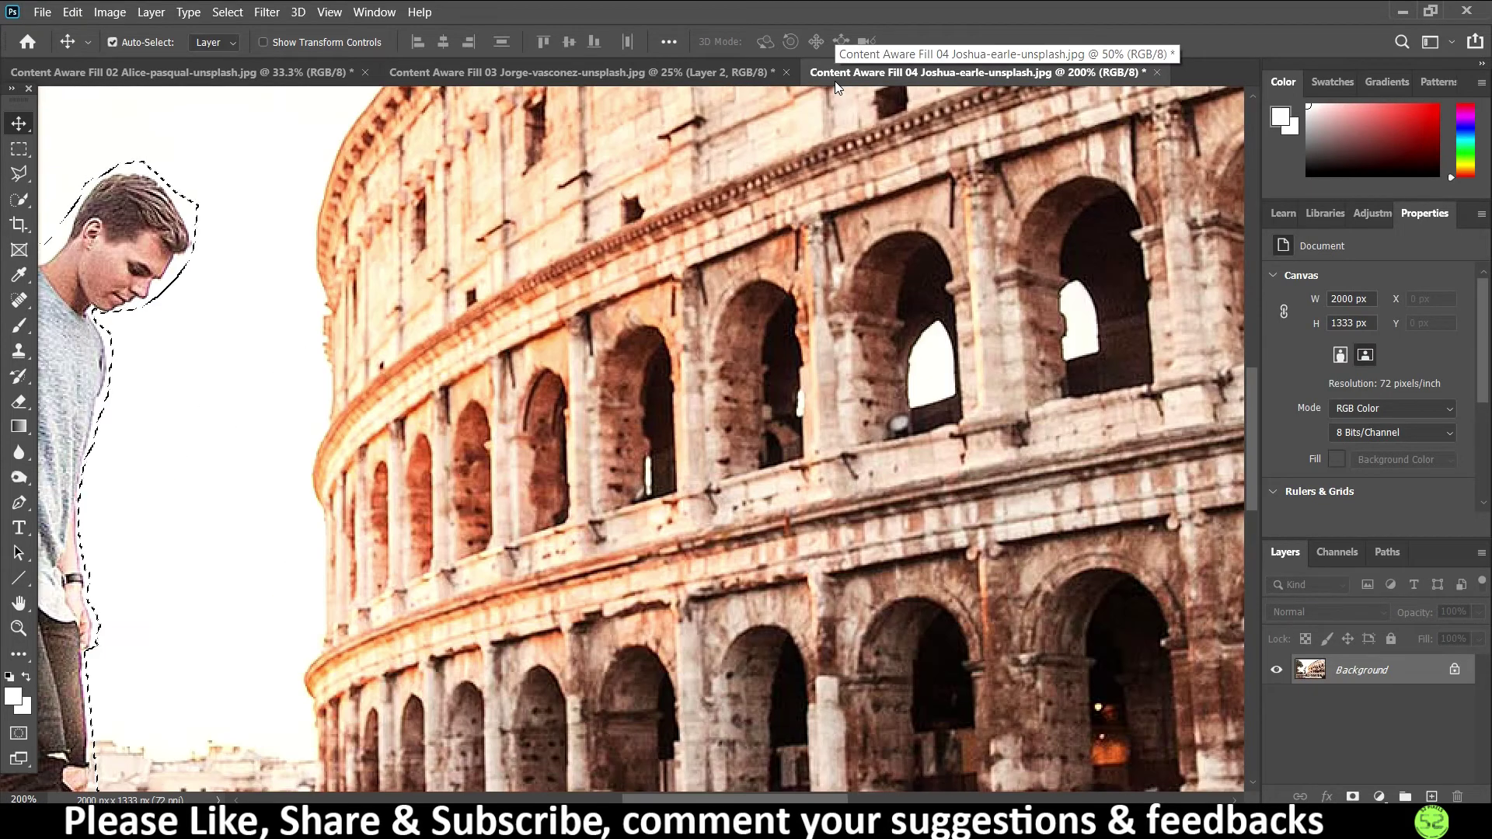